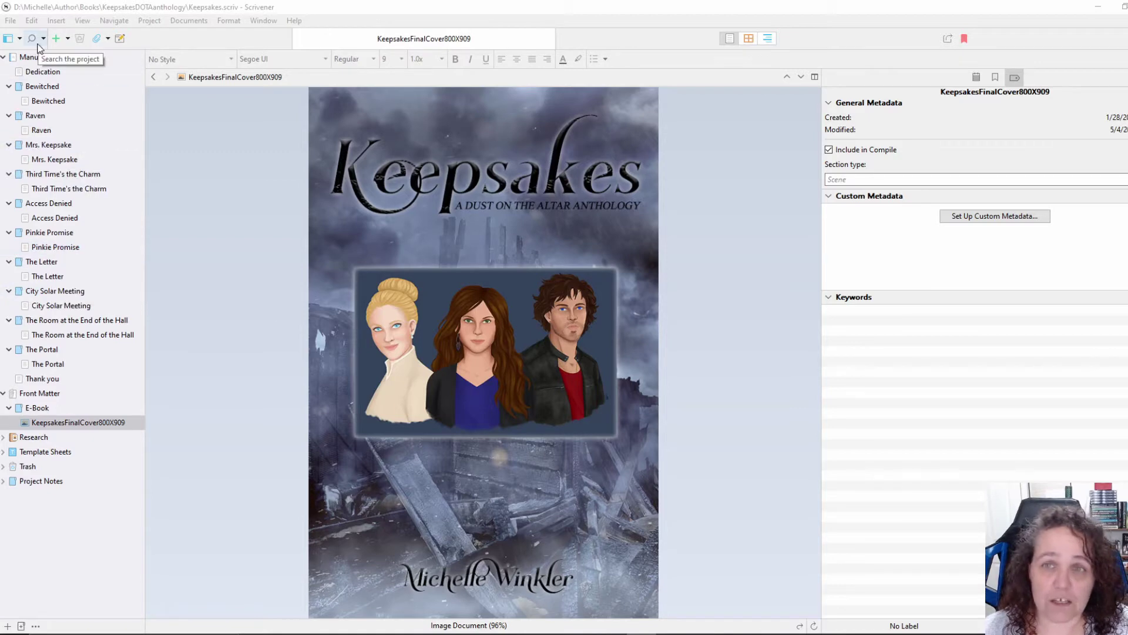
# Step: Open Project Settings to the Section Types list, selecting Manuscript
pyautogui.click(146, 23)
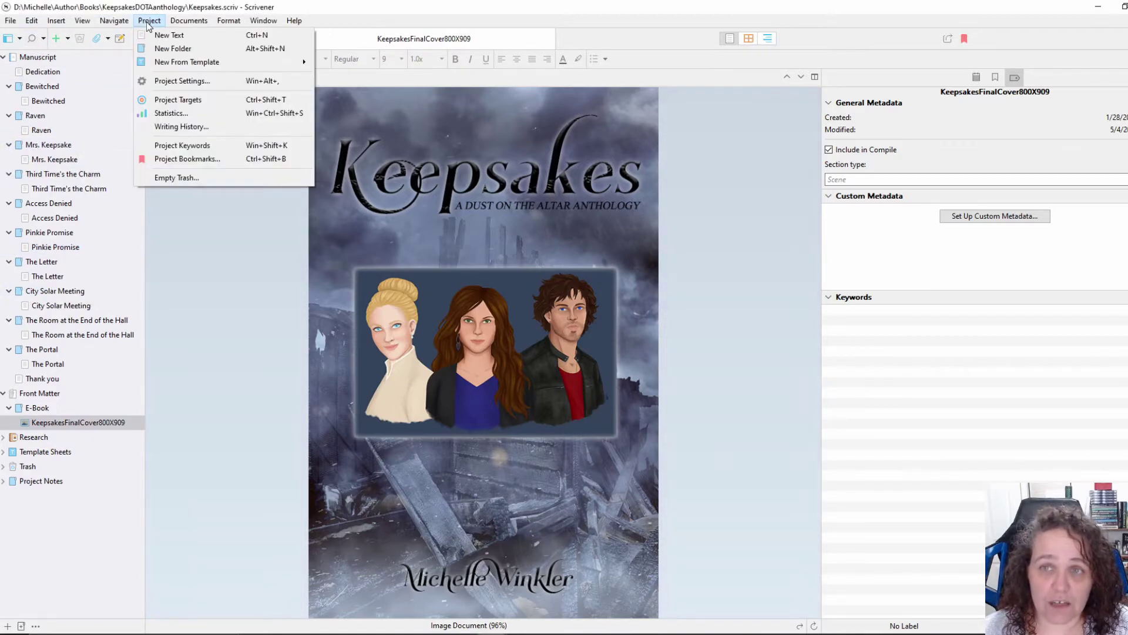
pyautogui.click(151, 22)
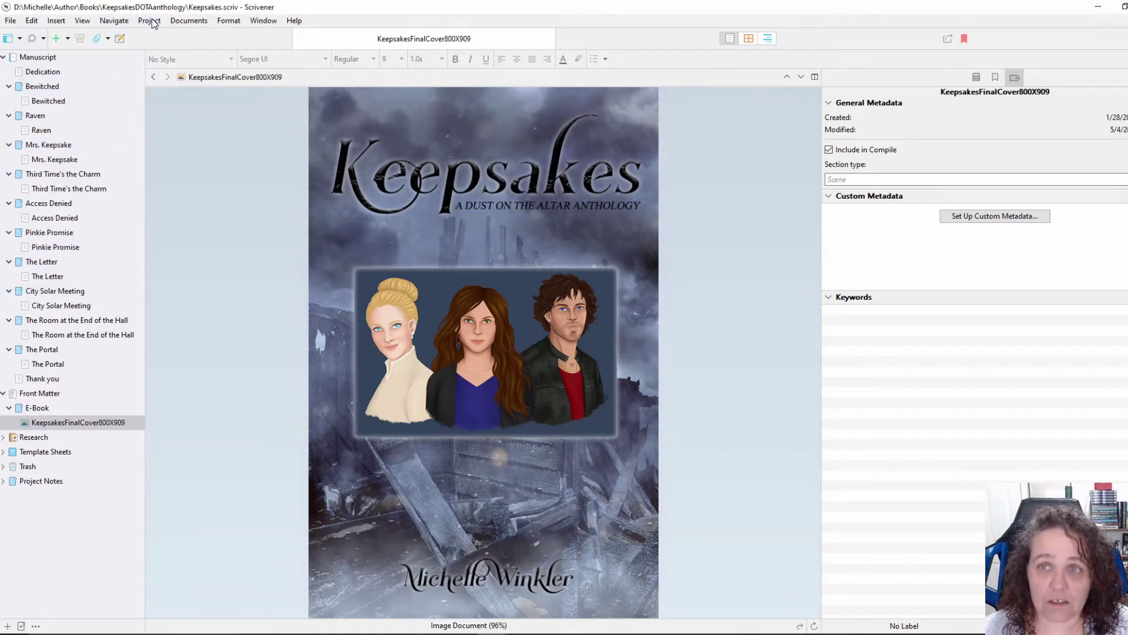
pyautogui.click(152, 22)
pyautogui.click(162, 82)
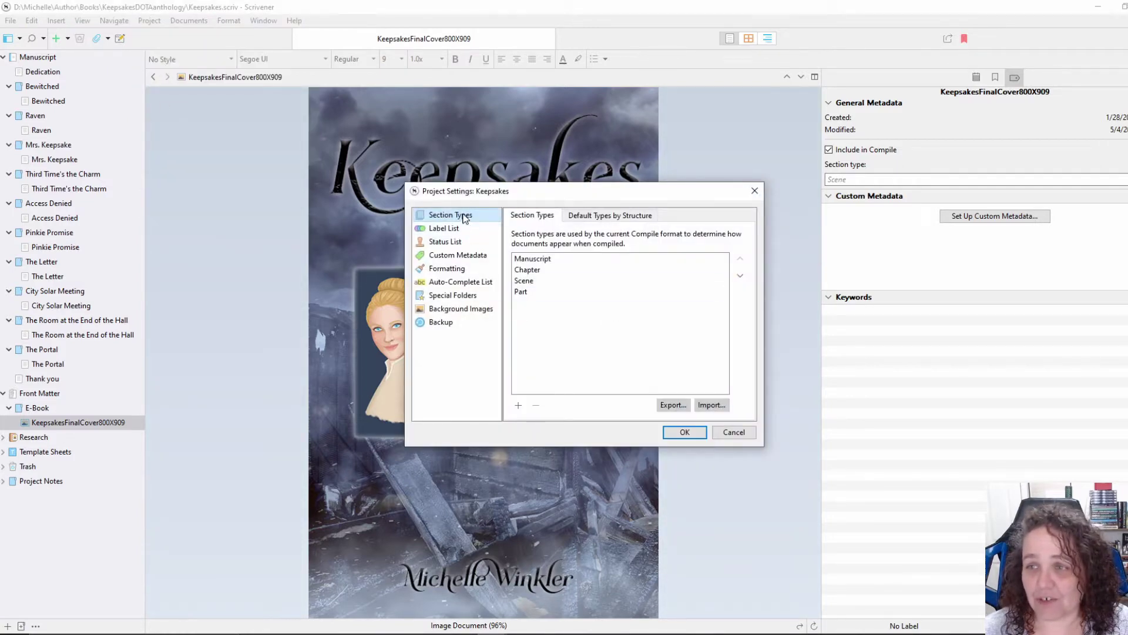
pyautogui.click(541, 302)
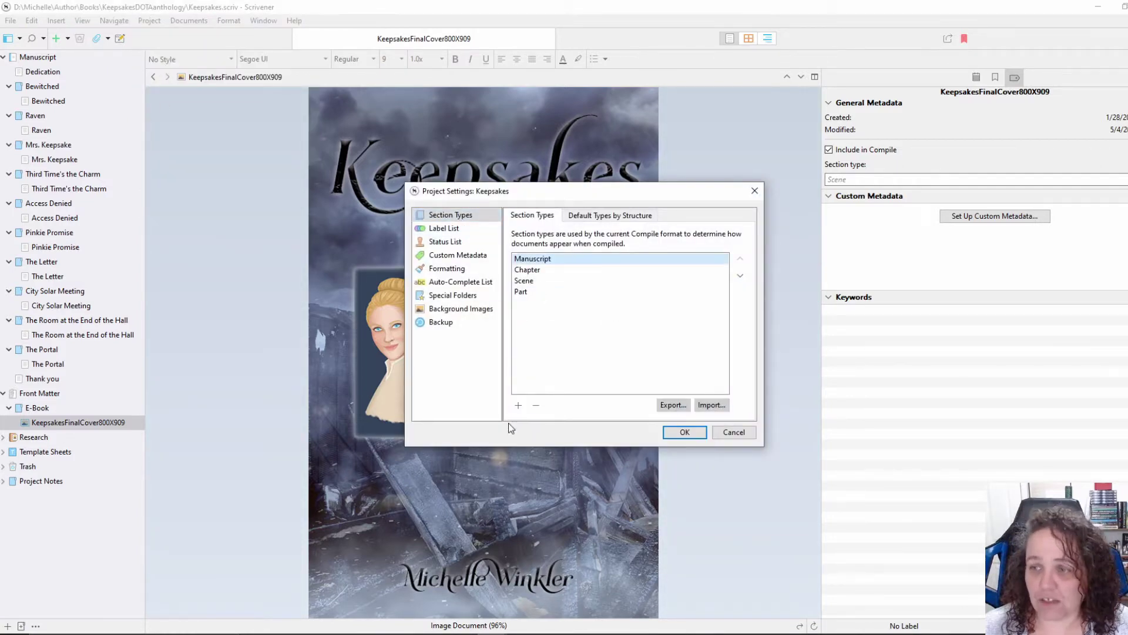
# Step: Add two new section types named 'Heading' and 'sub-heading'
pyautogui.click(518, 405)
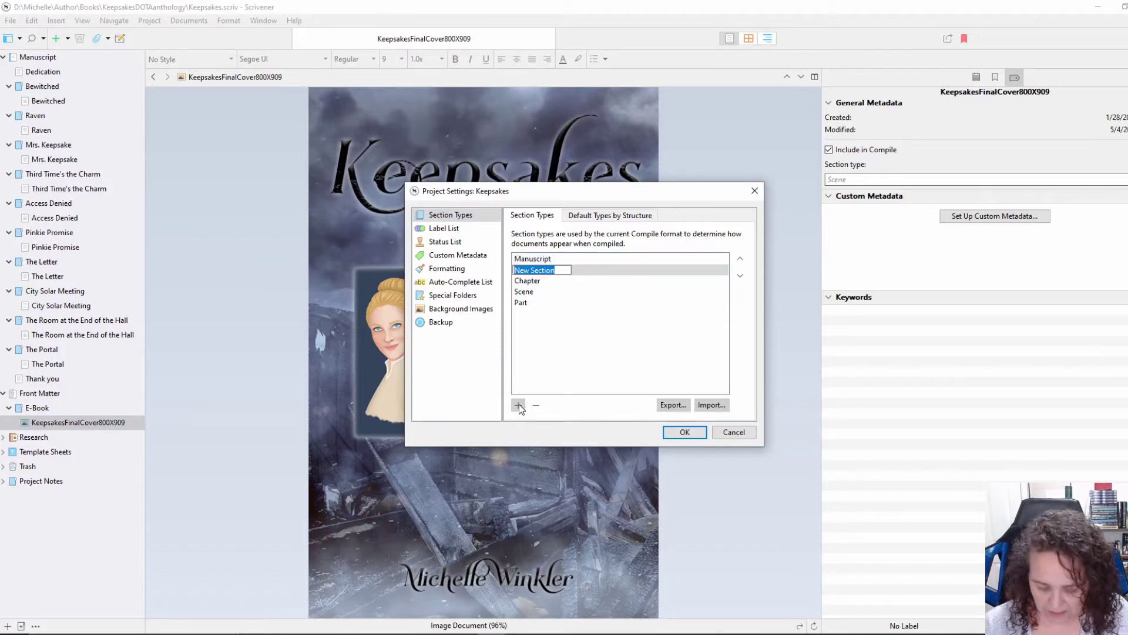
pyautogui.write('Heading')
pyautogui.click(519, 405)
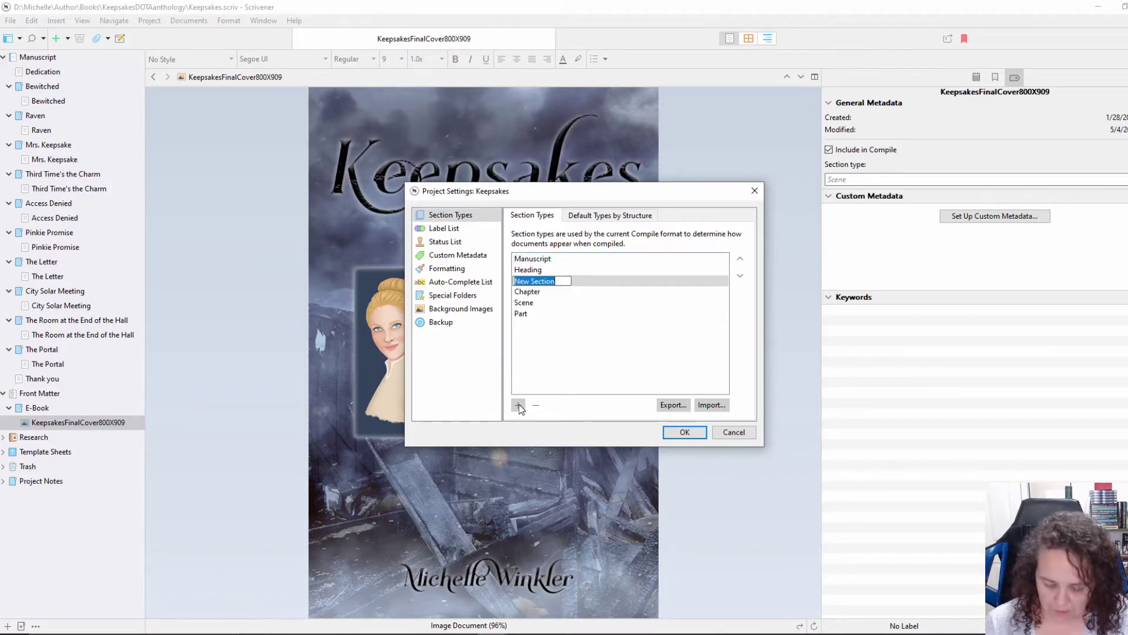
pyautogui.write('sub-heading')
pyautogui.press('Return')
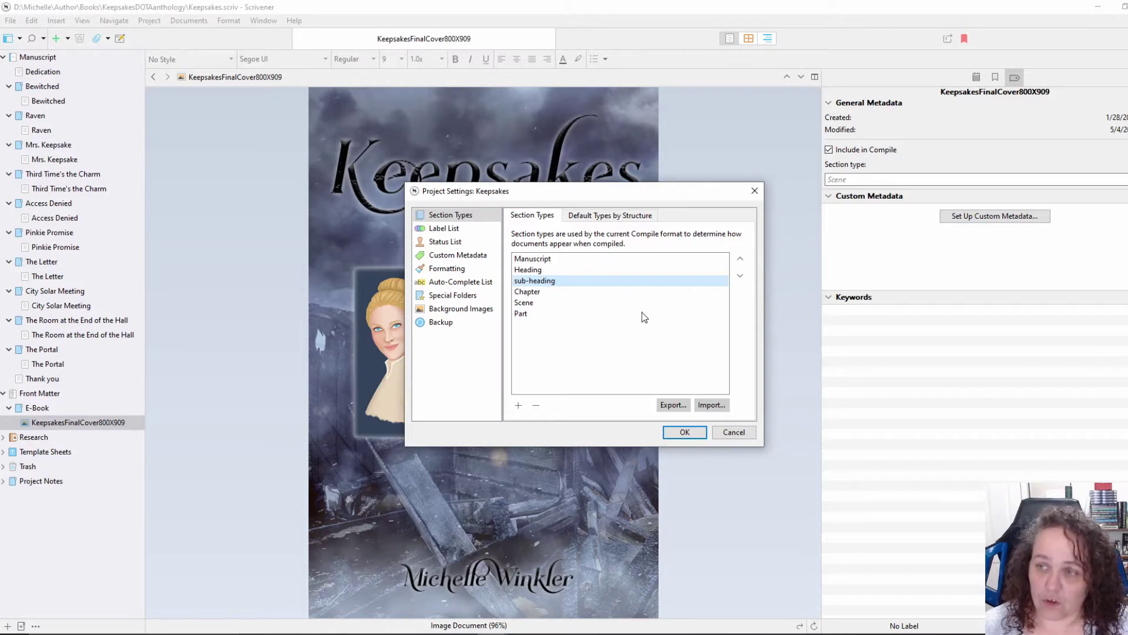
# Step: Delete Heading and sub-heading, leaving Manuscript, Chapter, Scene and Part
pyautogui.click(534, 405)
pyautogui.click(527, 269)
pyautogui.click(535, 405)
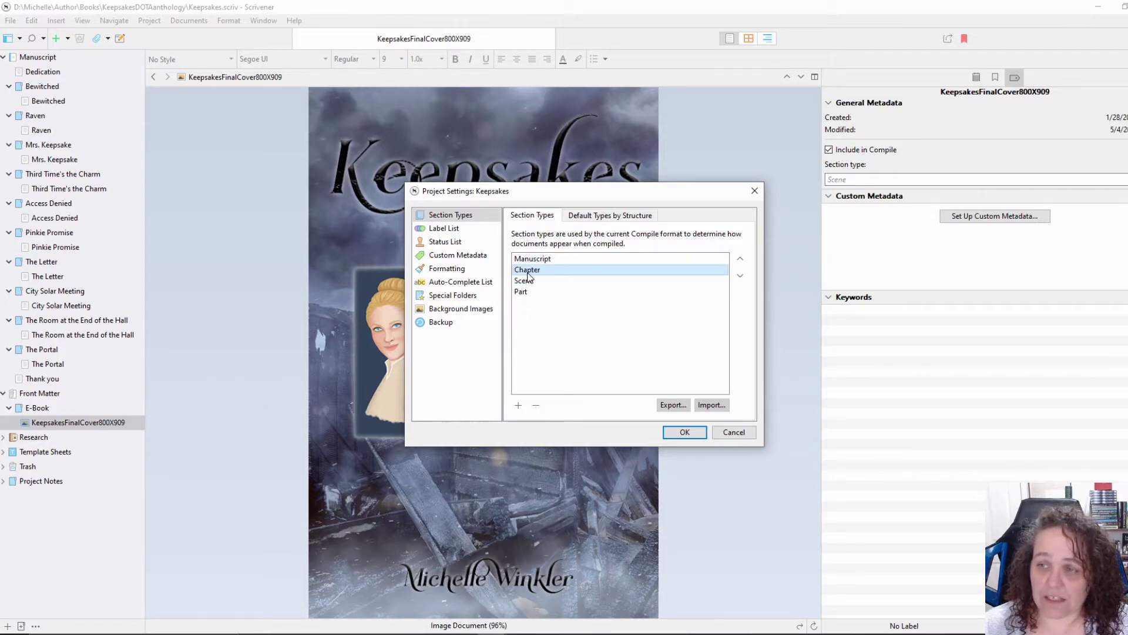
pyautogui.click(527, 270)
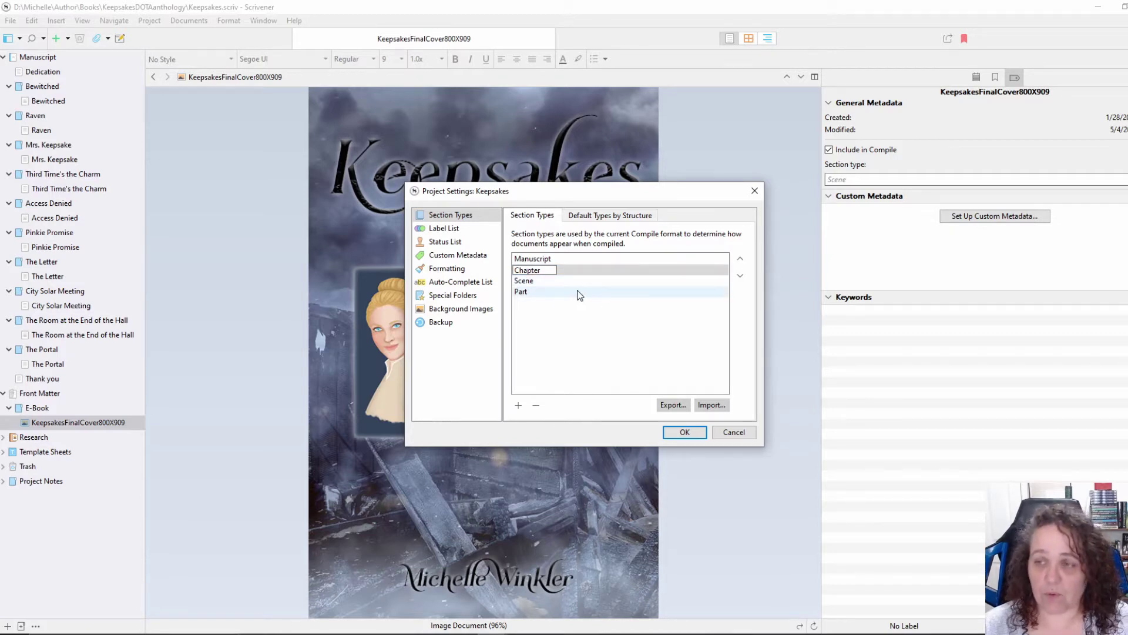
pyautogui.click(547, 281)
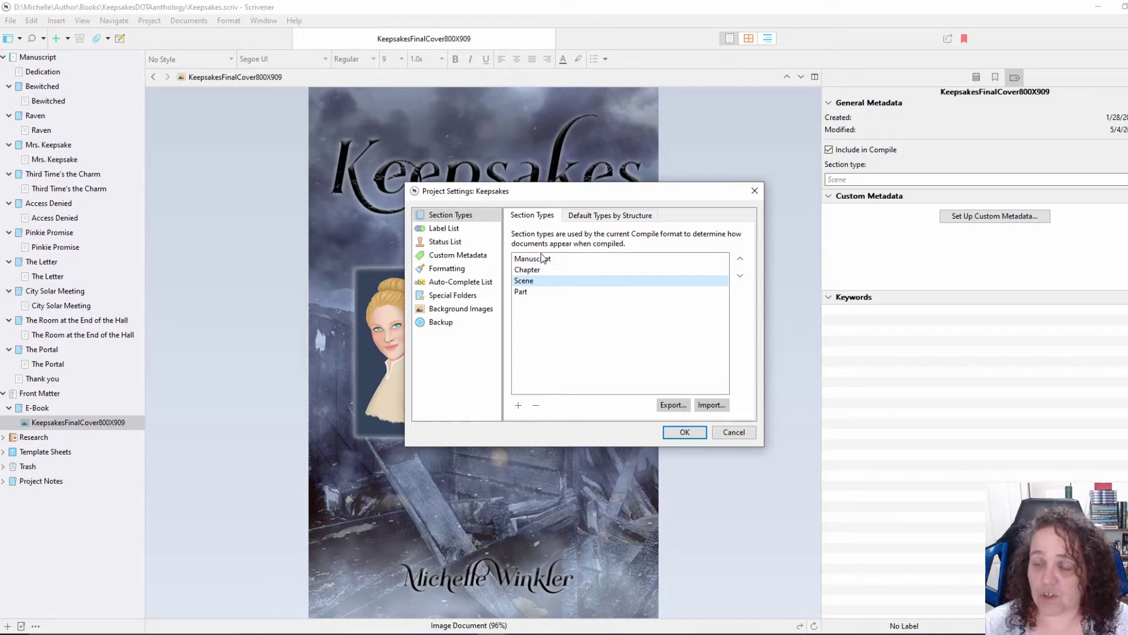
# Step: In Default Types by Structure, remove and re-add the Level 1 folders rule, previewing matching binder items
pyautogui.click(610, 217)
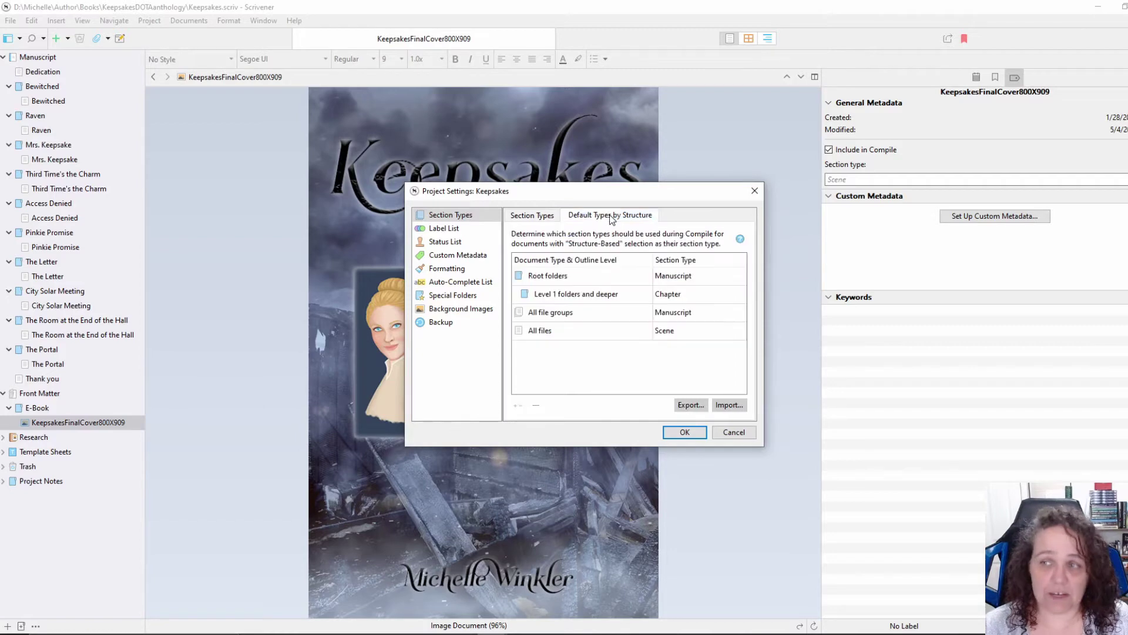
pyautogui.click(576, 293)
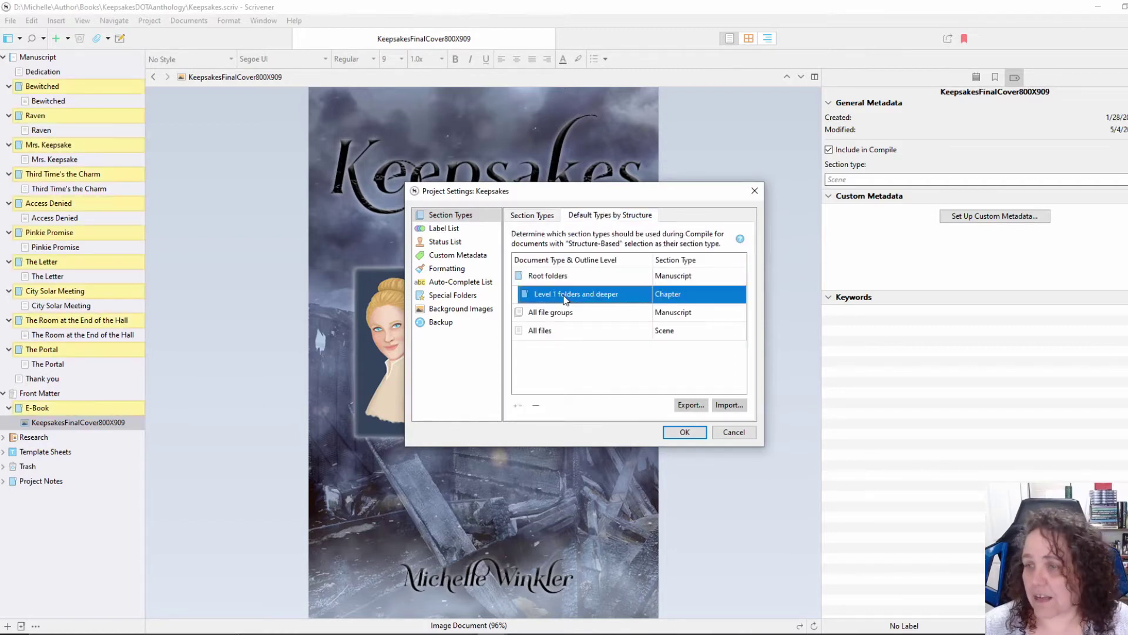
pyautogui.click(535, 405)
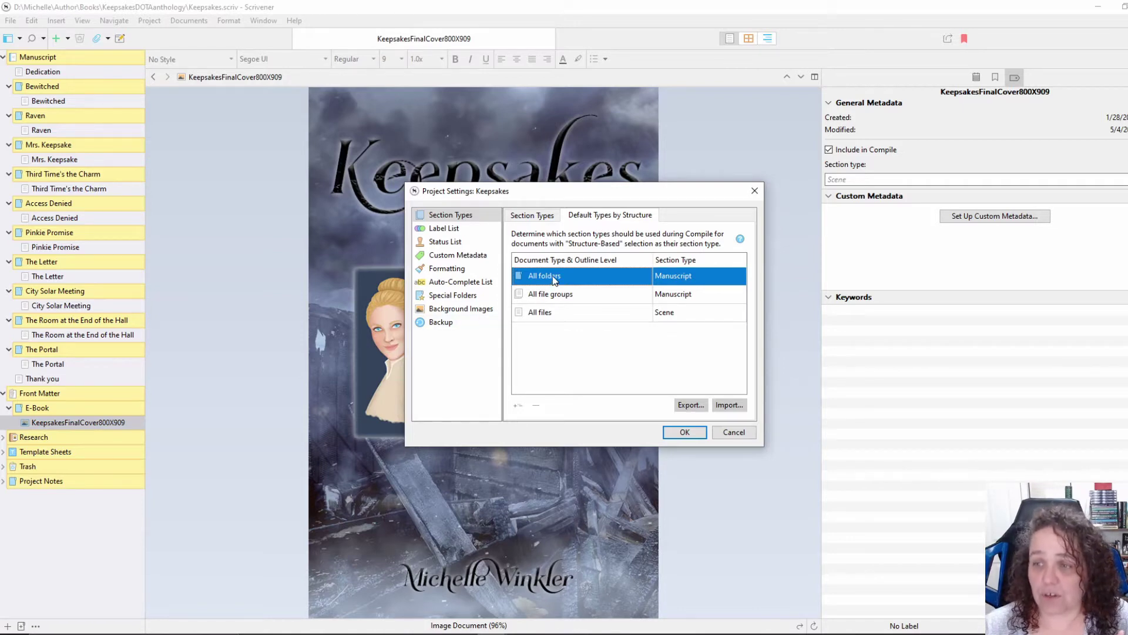
pyautogui.click(518, 408)
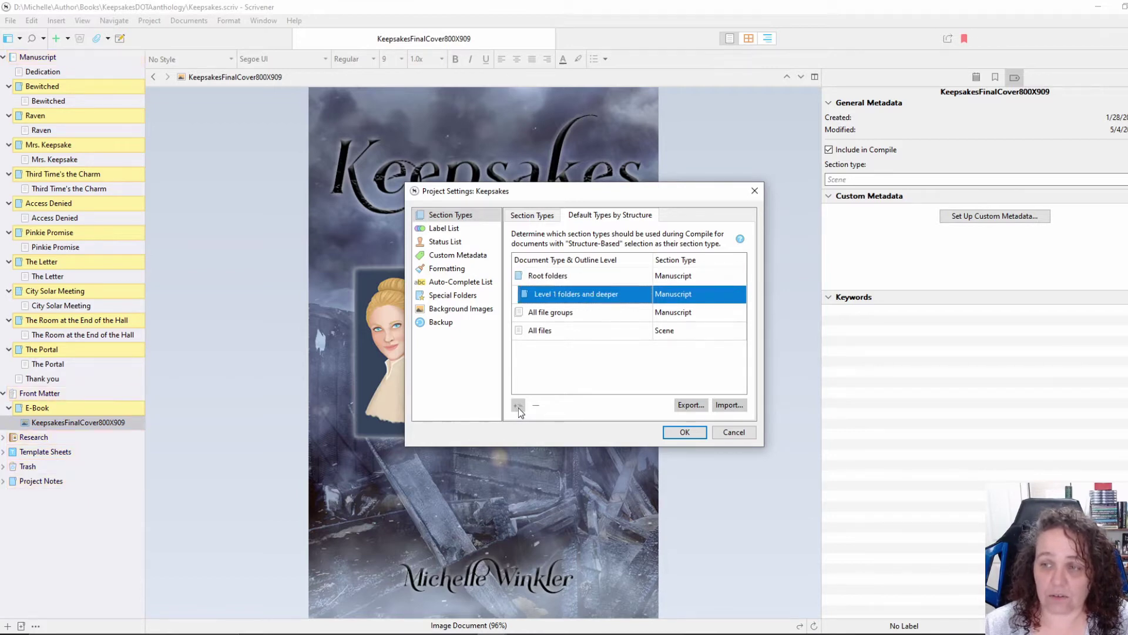
pyautogui.click(551, 276)
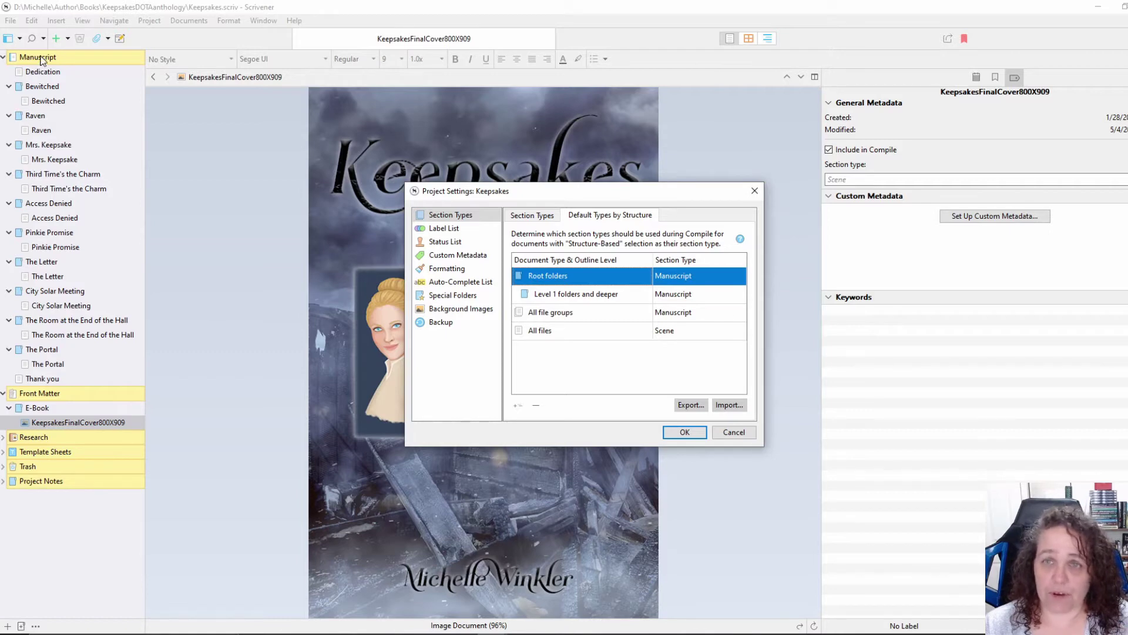
pyautogui.click(566, 297)
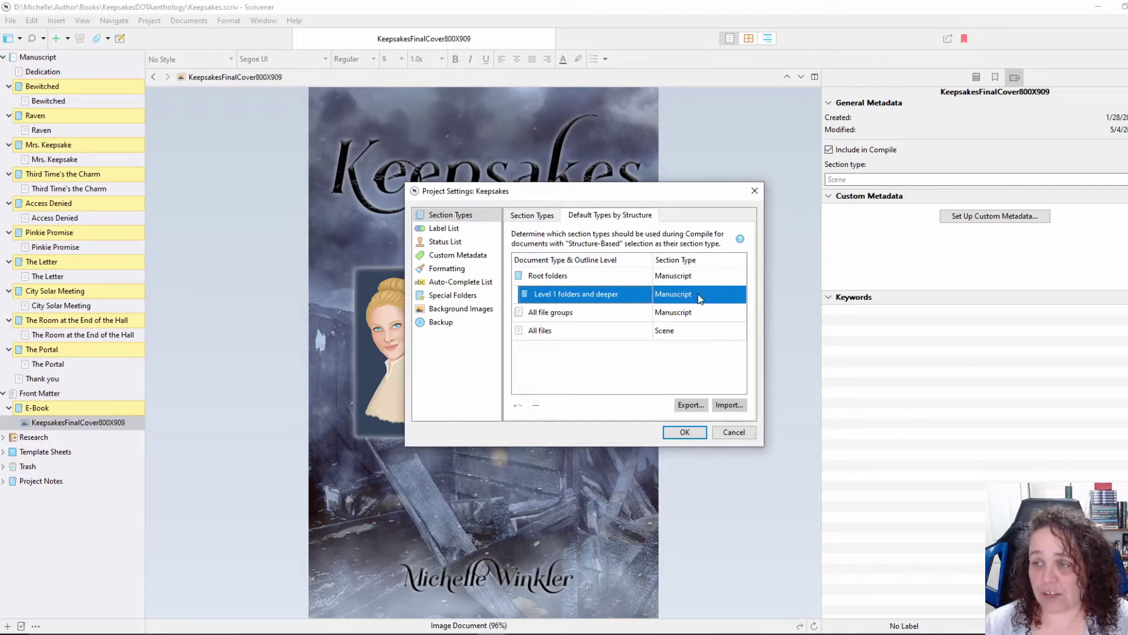
# Step: Make Level 1 folders and deeper default to the Chapter section type
pyautogui.click(582, 279)
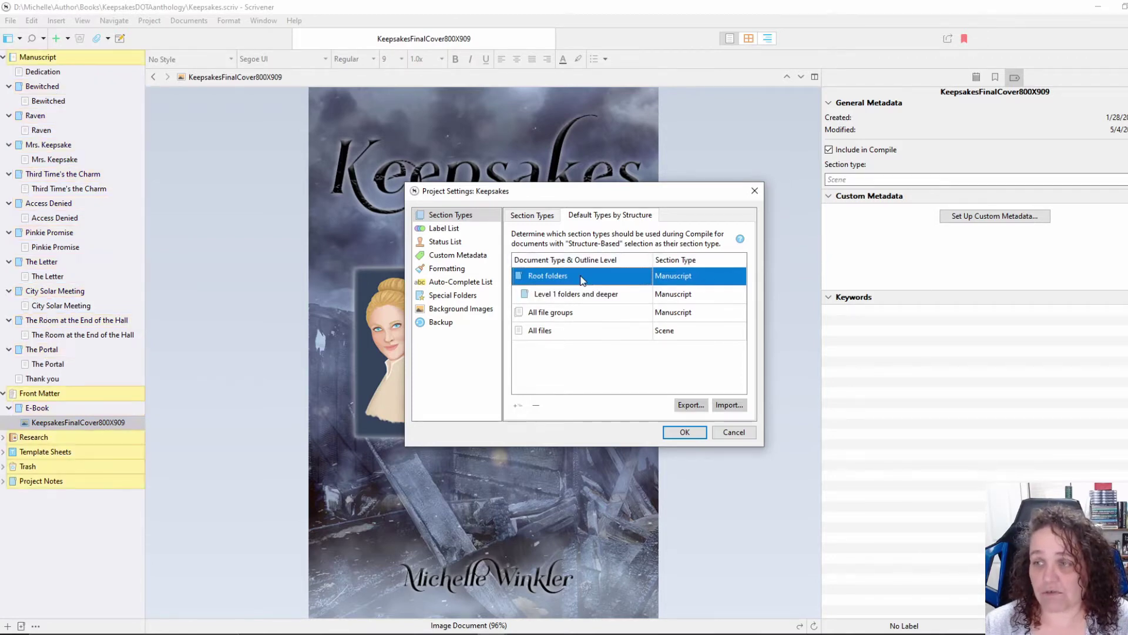
pyautogui.click(697, 294)
pyautogui.click(717, 300)
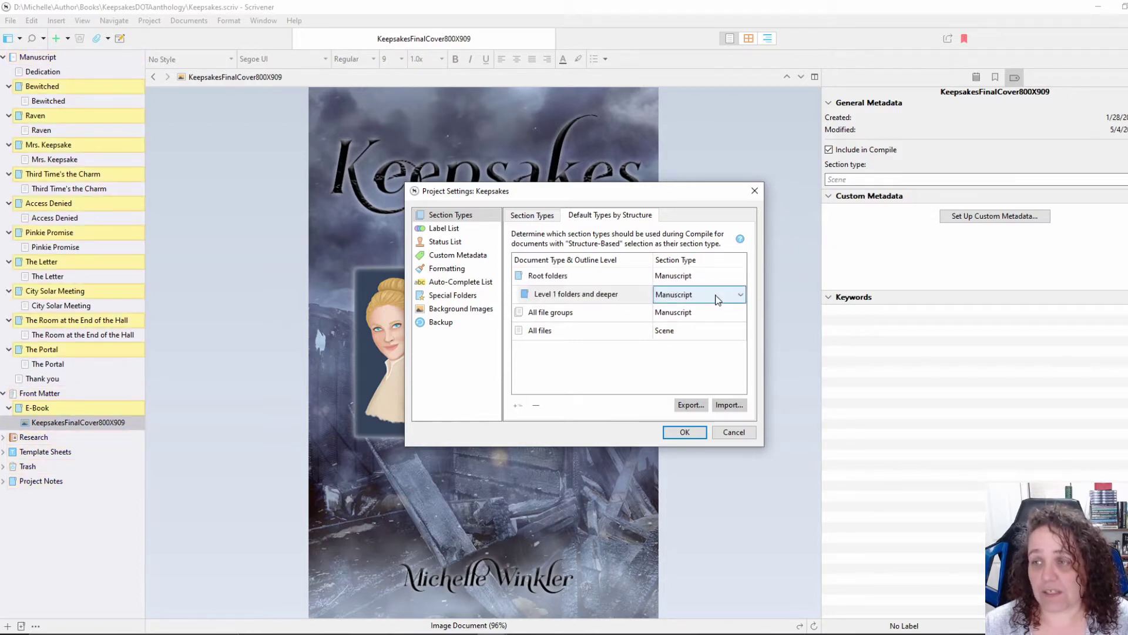
pyautogui.click(741, 292)
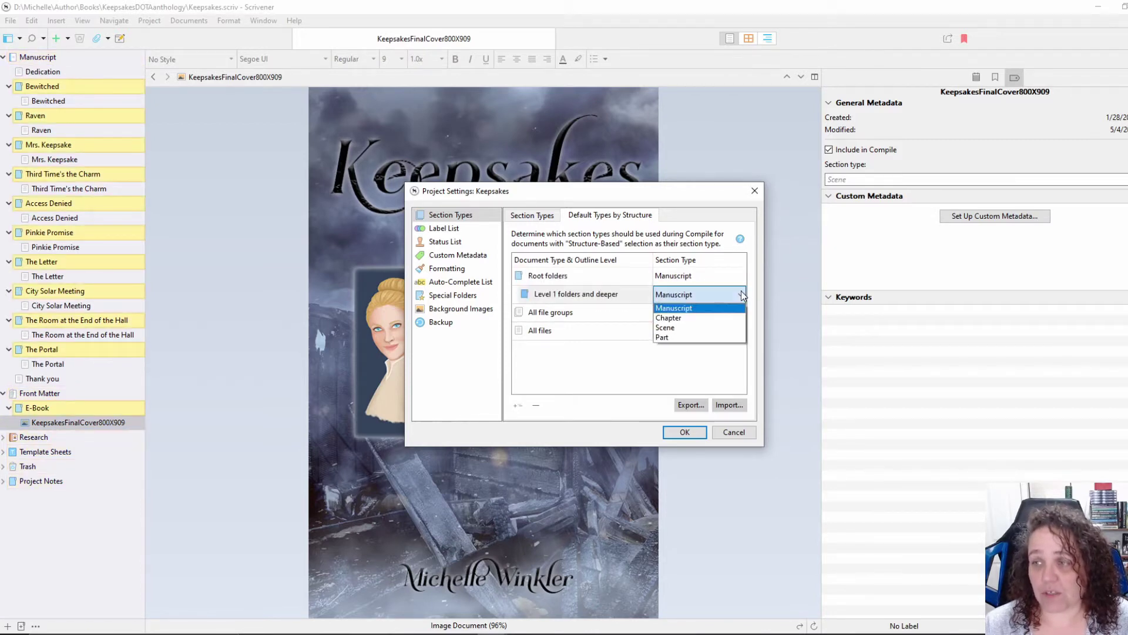
pyautogui.click(675, 319)
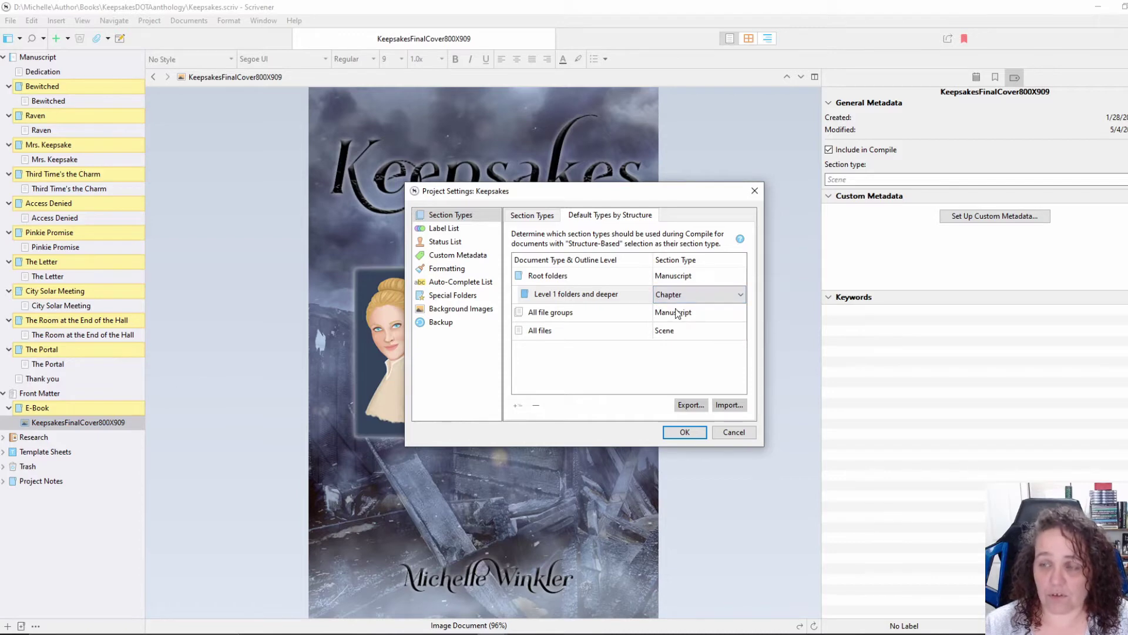
# Step: Keep All files as Scene and confirm the project settings with OK
pyautogui.click(551, 315)
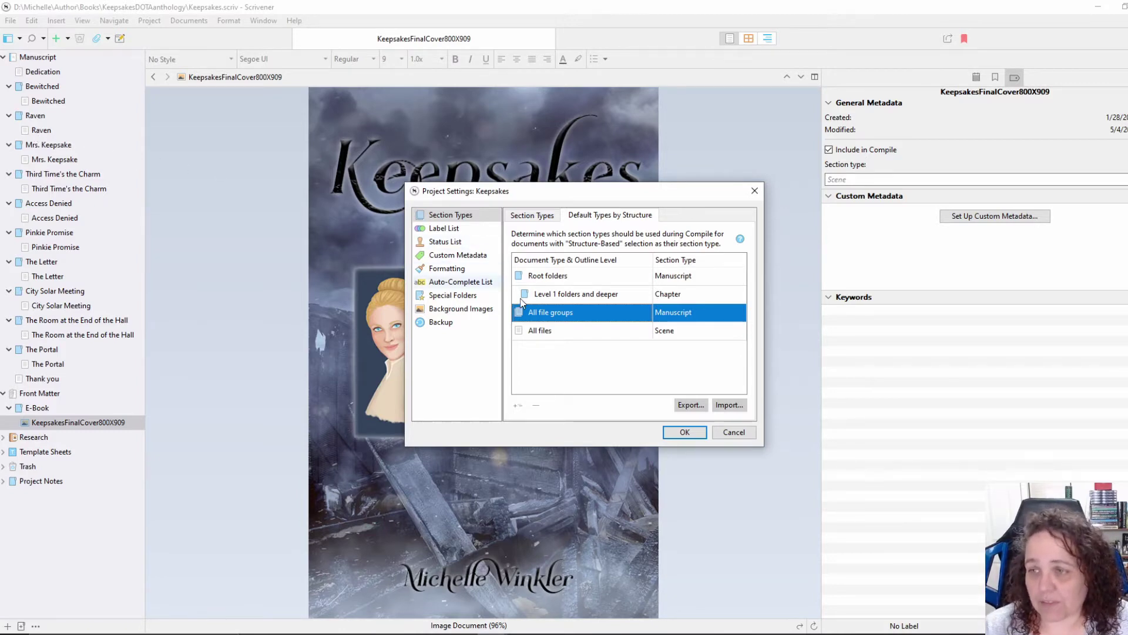
pyautogui.click(551, 331)
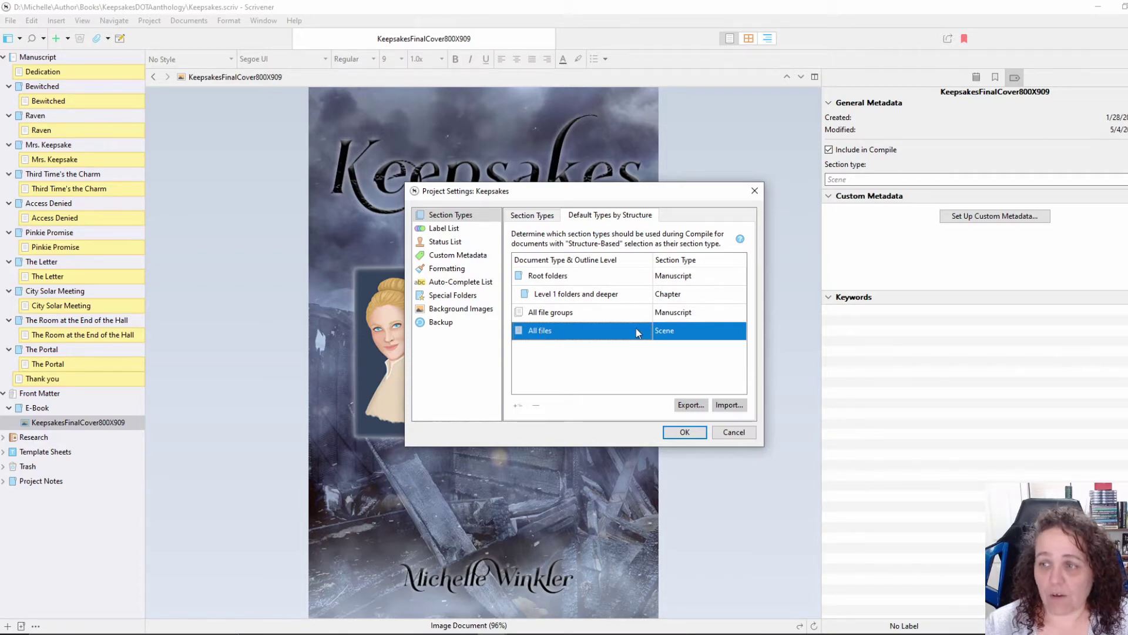
pyautogui.click(686, 332)
pyautogui.click(693, 332)
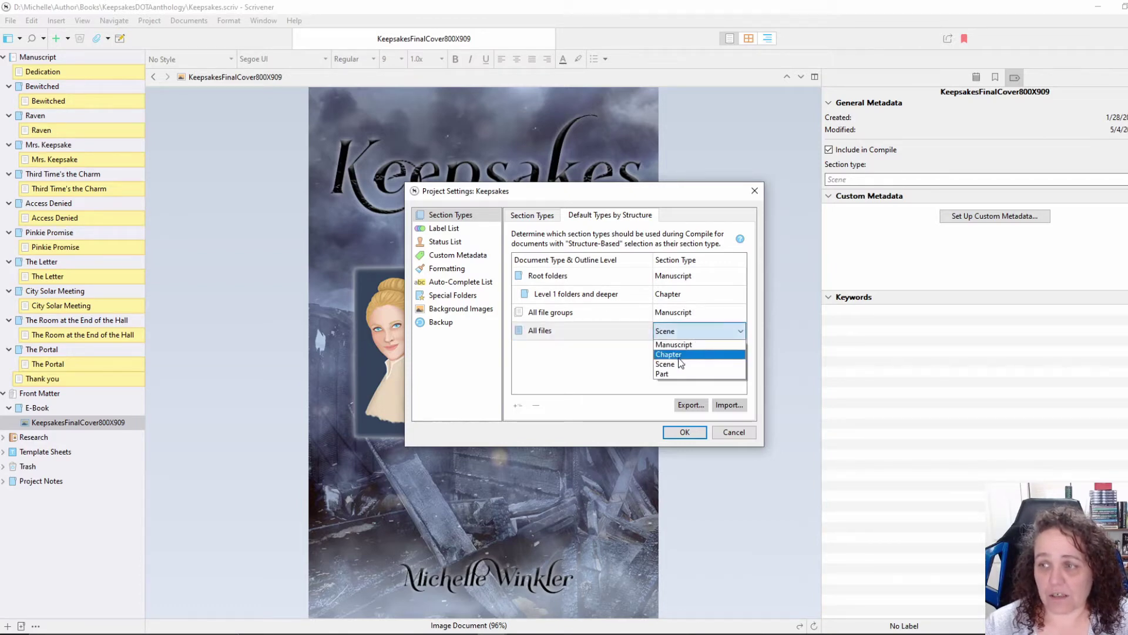
pyautogui.click(670, 364)
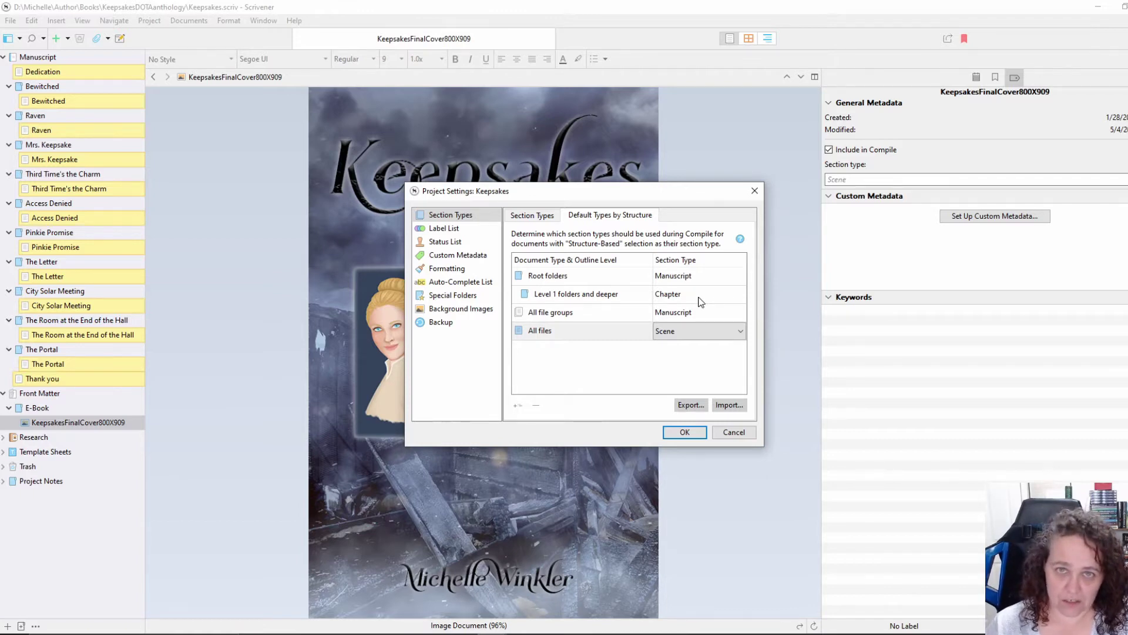
pyautogui.click(684, 433)
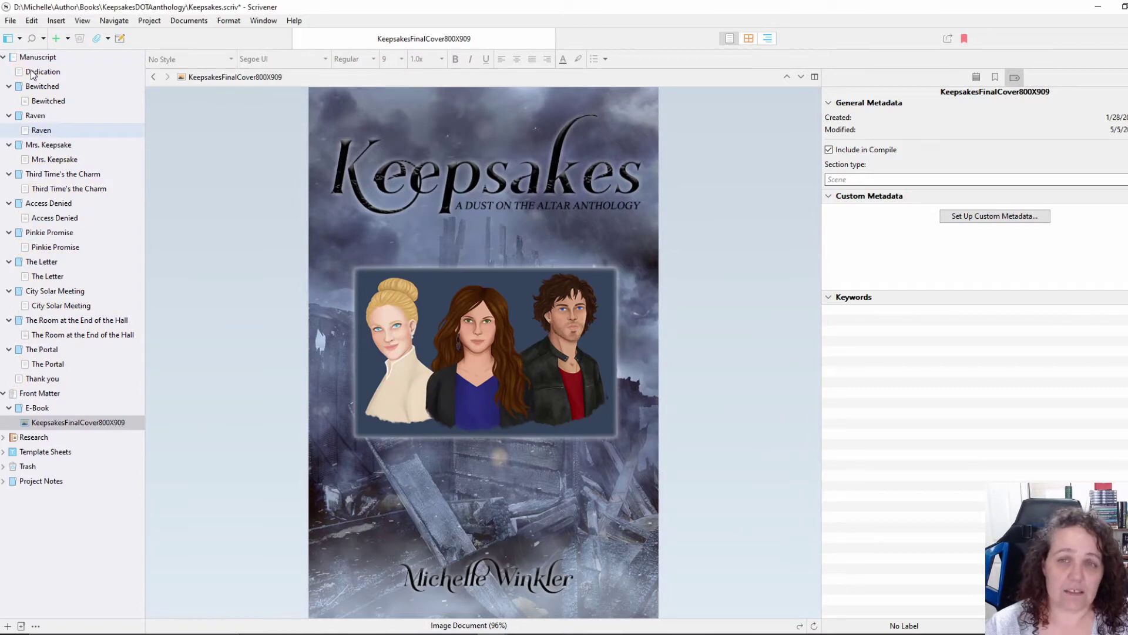
# Step: Browse Dedication and The Portal, return to Thank you, and confirm its section type is Part
pyautogui.click(33, 72)
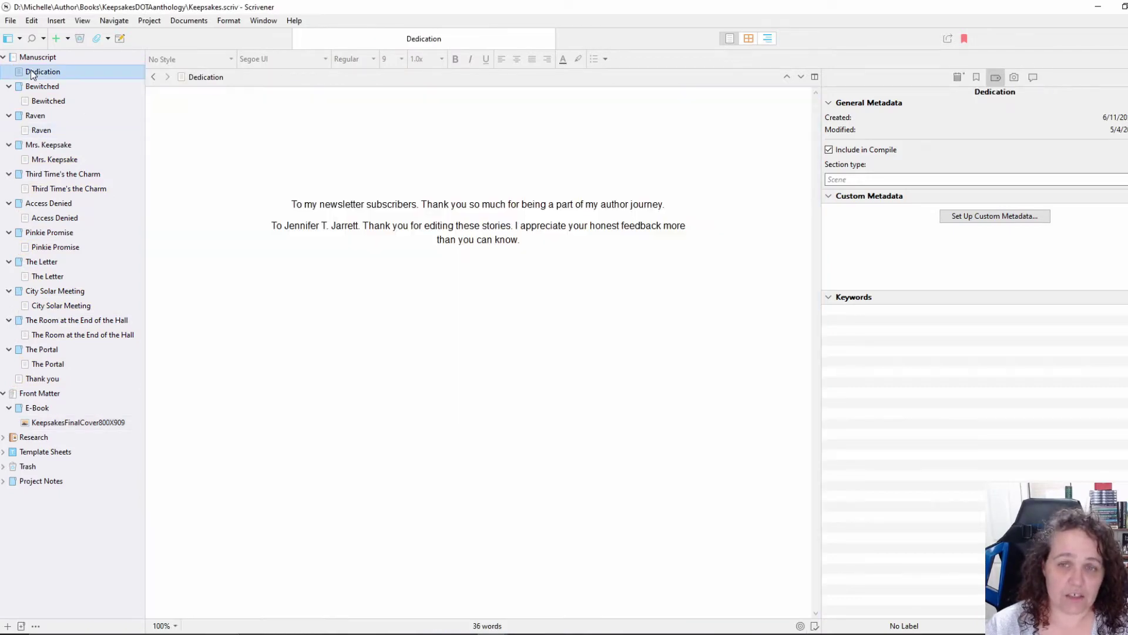
pyautogui.click(40, 381)
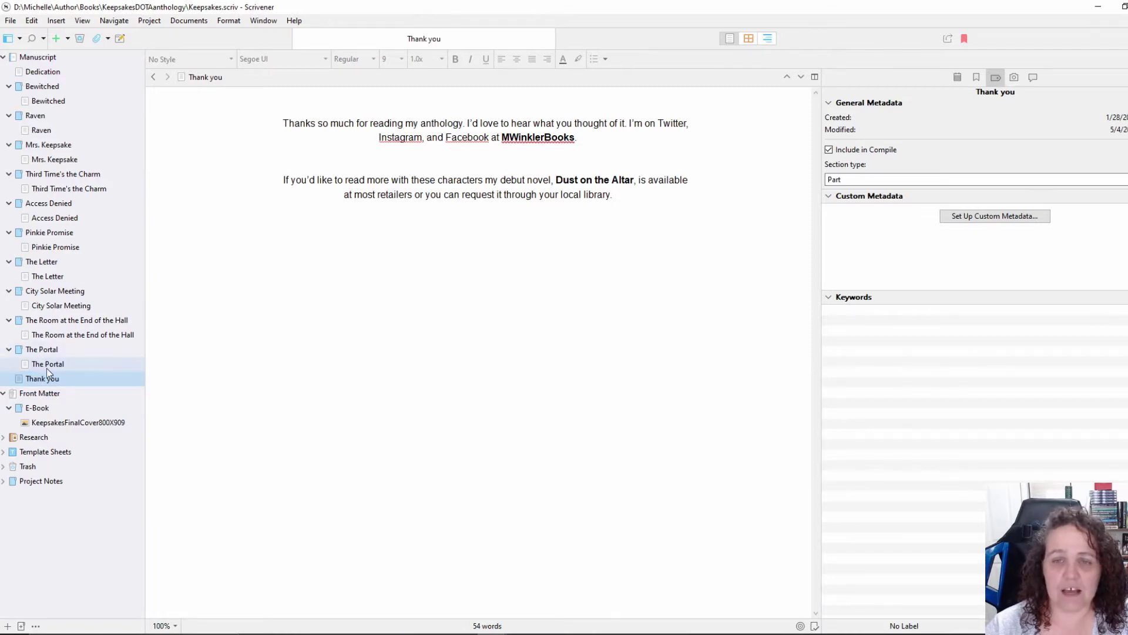
pyautogui.click(47, 364)
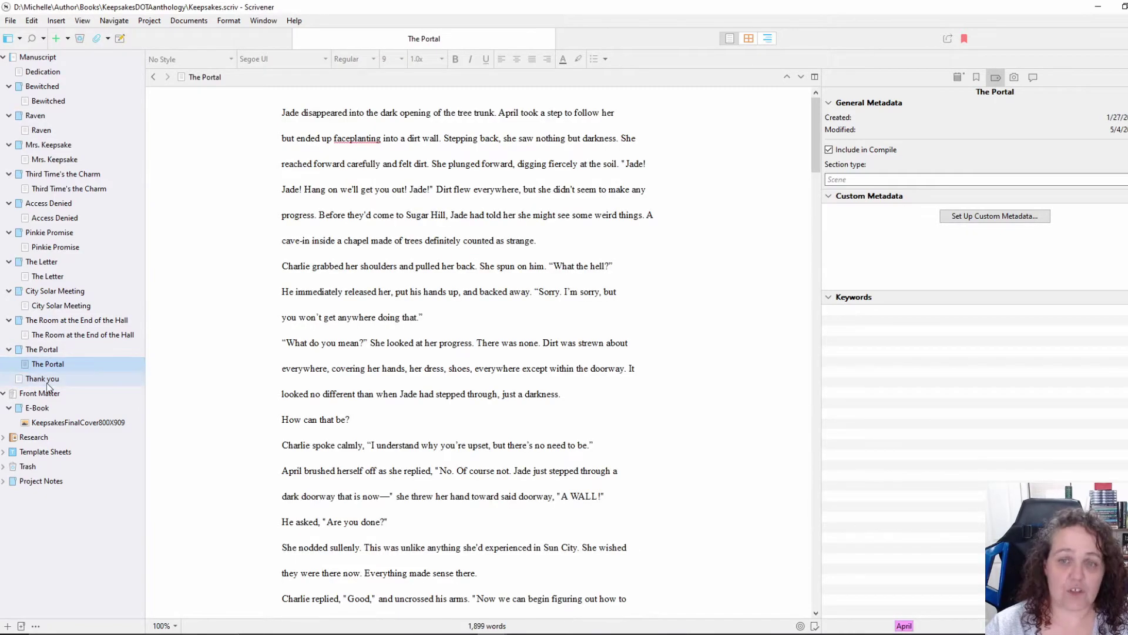
pyautogui.click(47, 381)
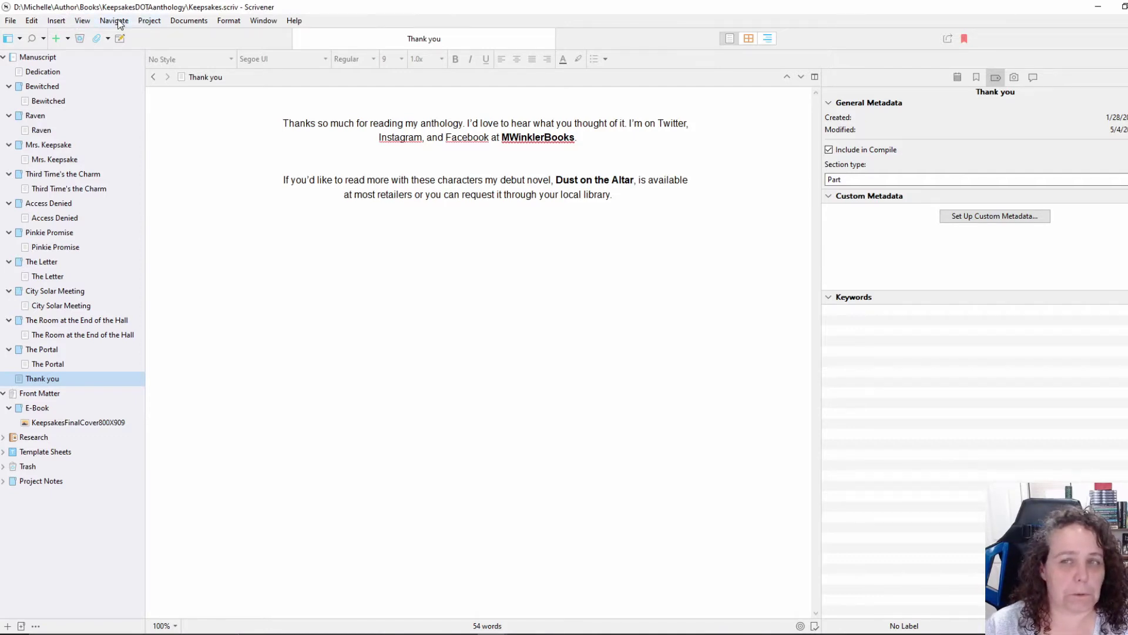
pyautogui.click(236, 21)
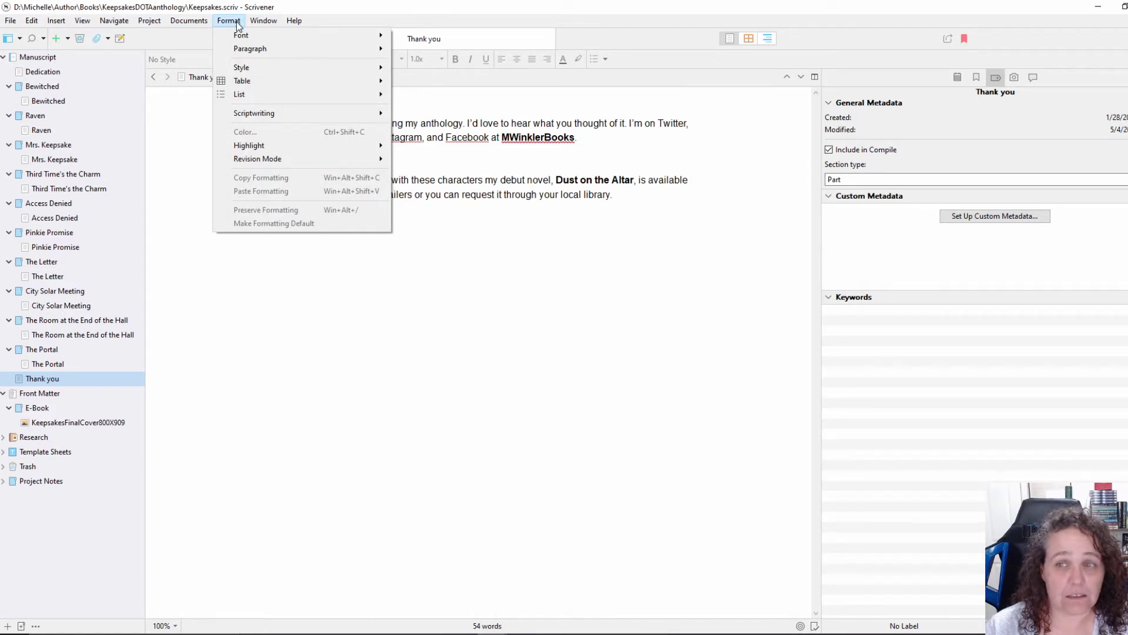
pyautogui.moveTo(247, 71)
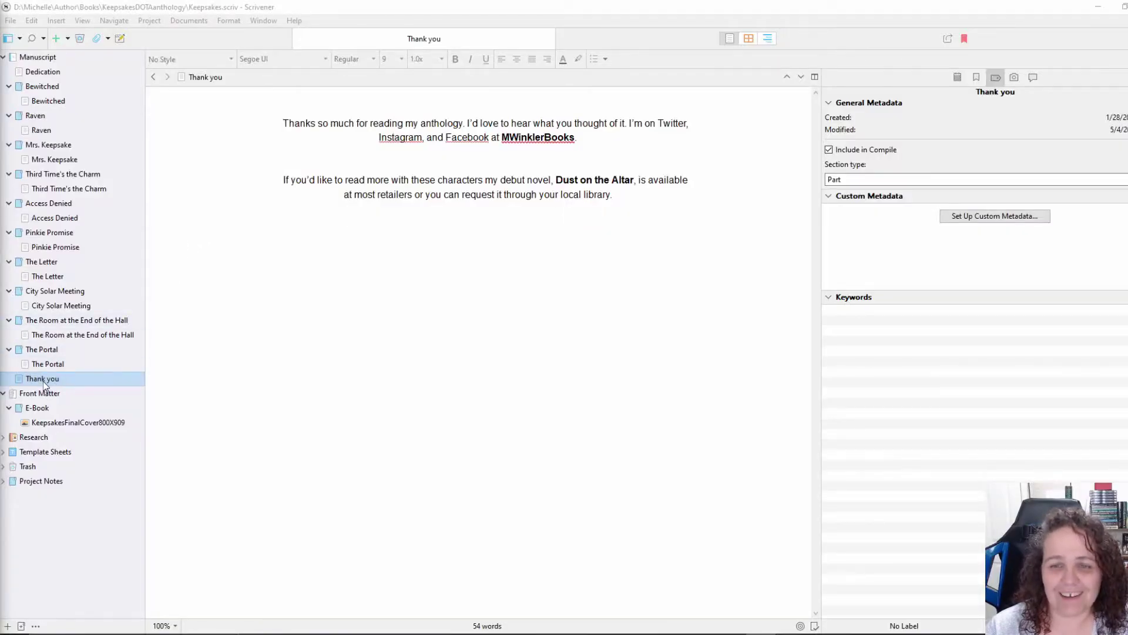
# Step: Set the Thank you page's section type to Part from its binder context menu
pyautogui.rightClick(44, 384)
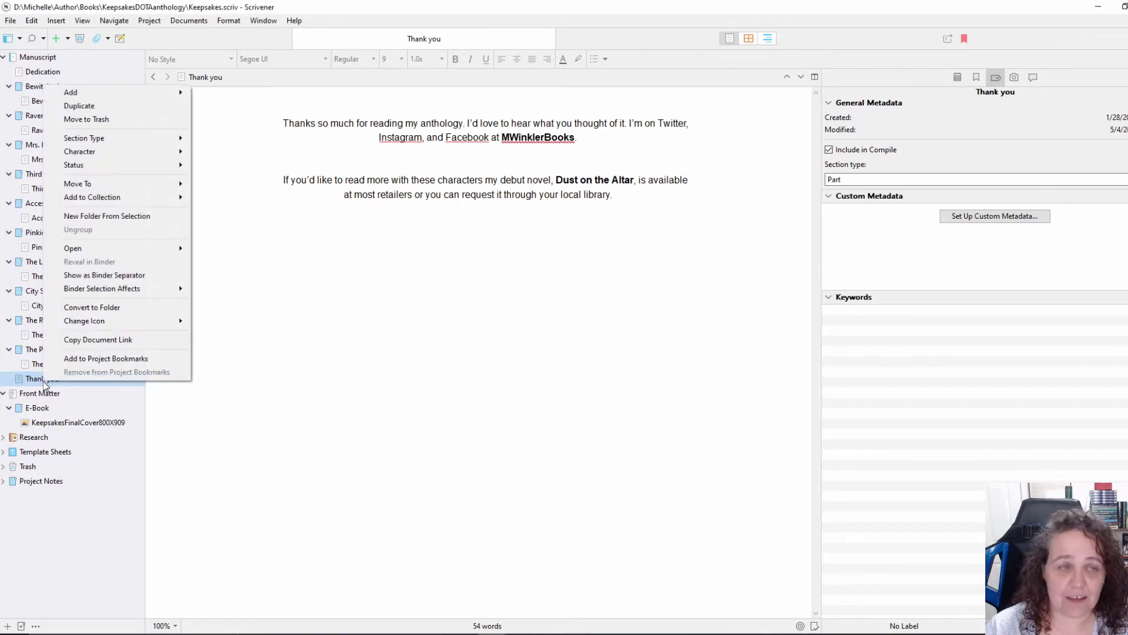
pyautogui.moveTo(123, 189)
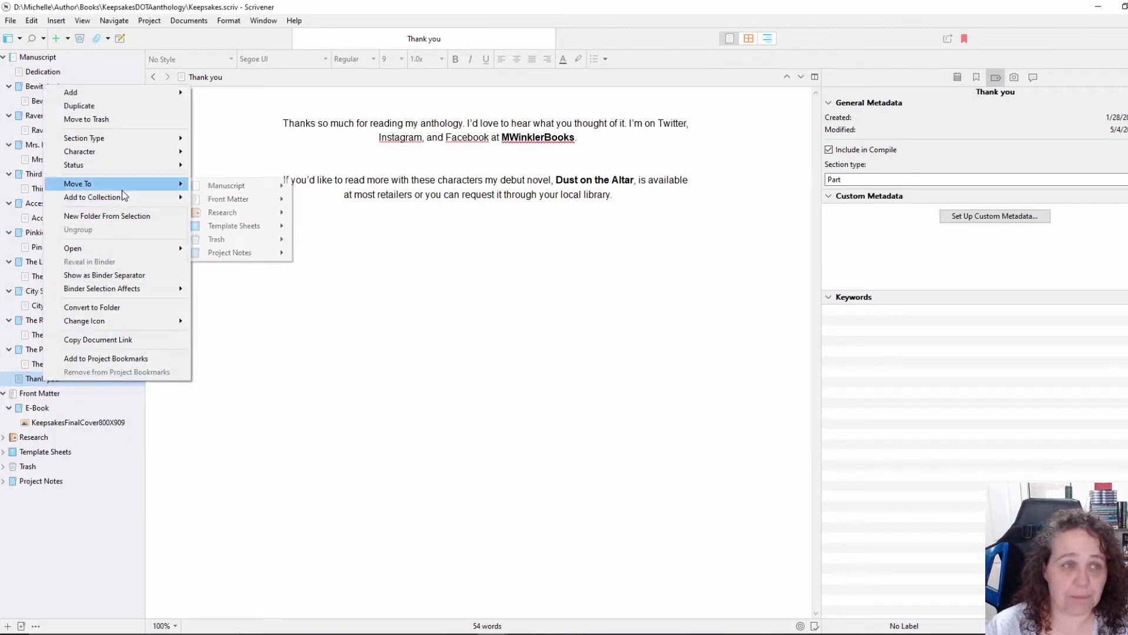
pyautogui.moveTo(129, 140)
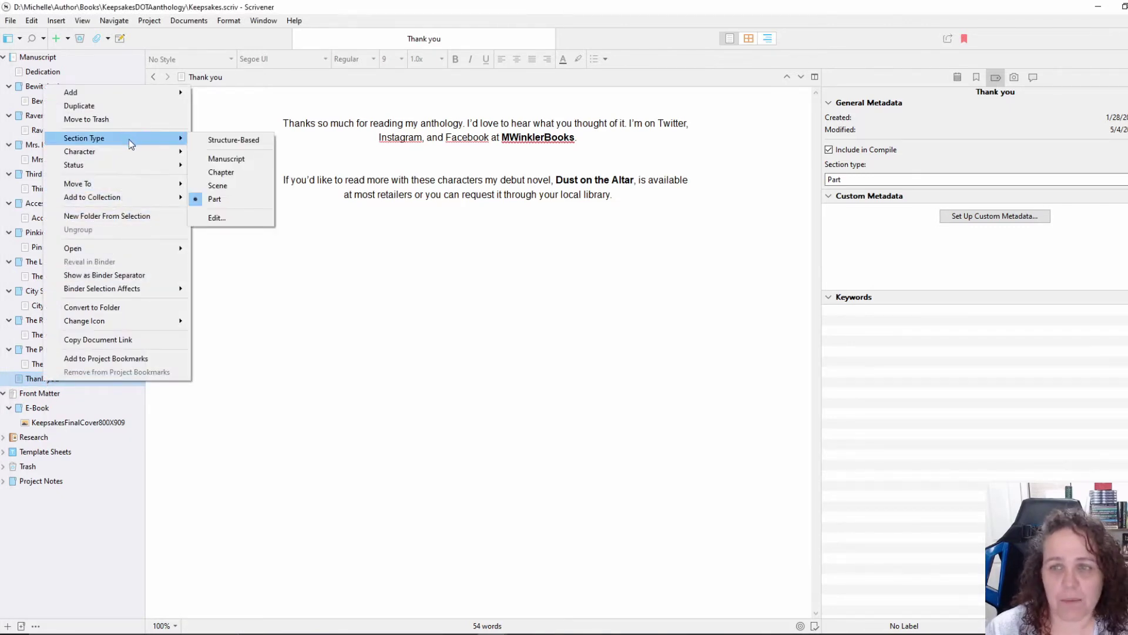
pyautogui.click(216, 200)
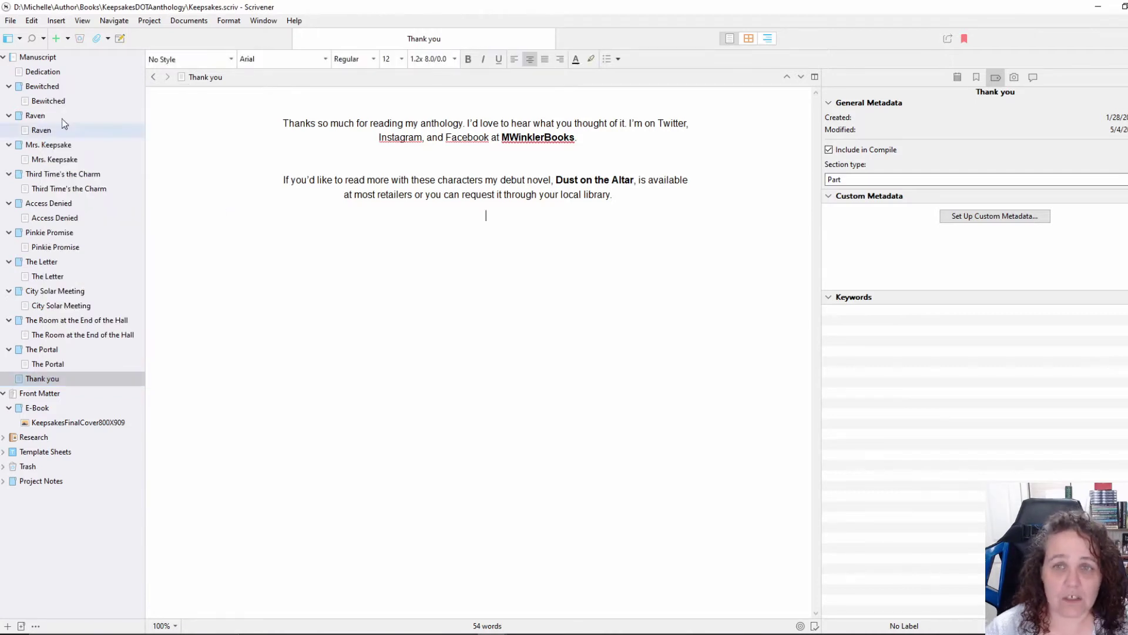
# Step: Set the Dedication page's section type to Part as well
pyautogui.click(44, 73)
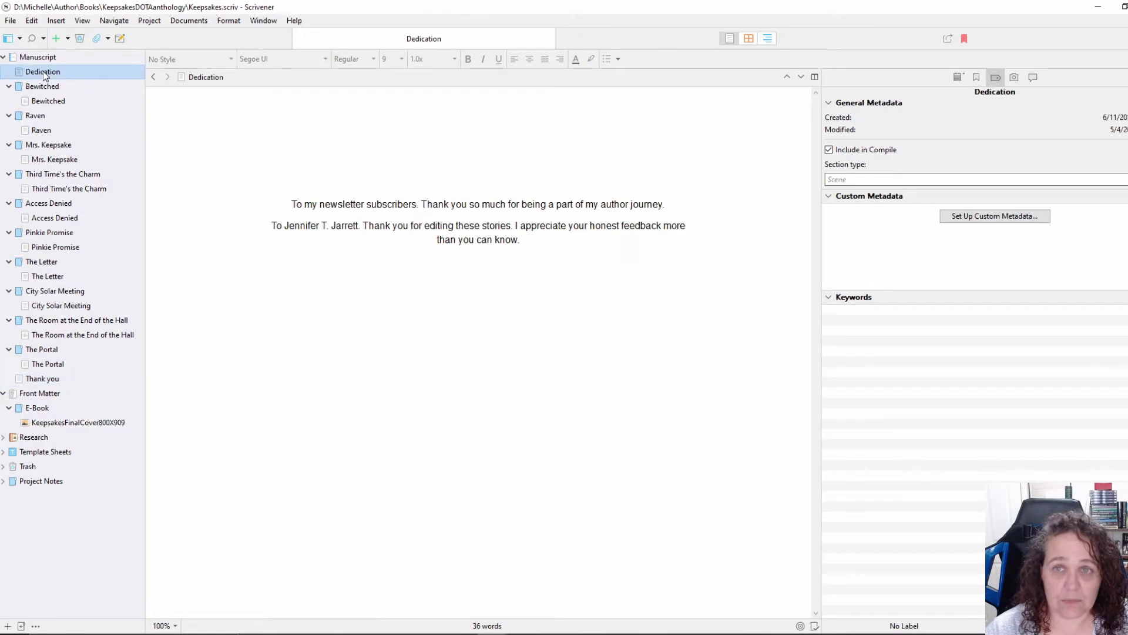
pyautogui.rightClick(44, 73)
pyautogui.moveTo(128, 134)
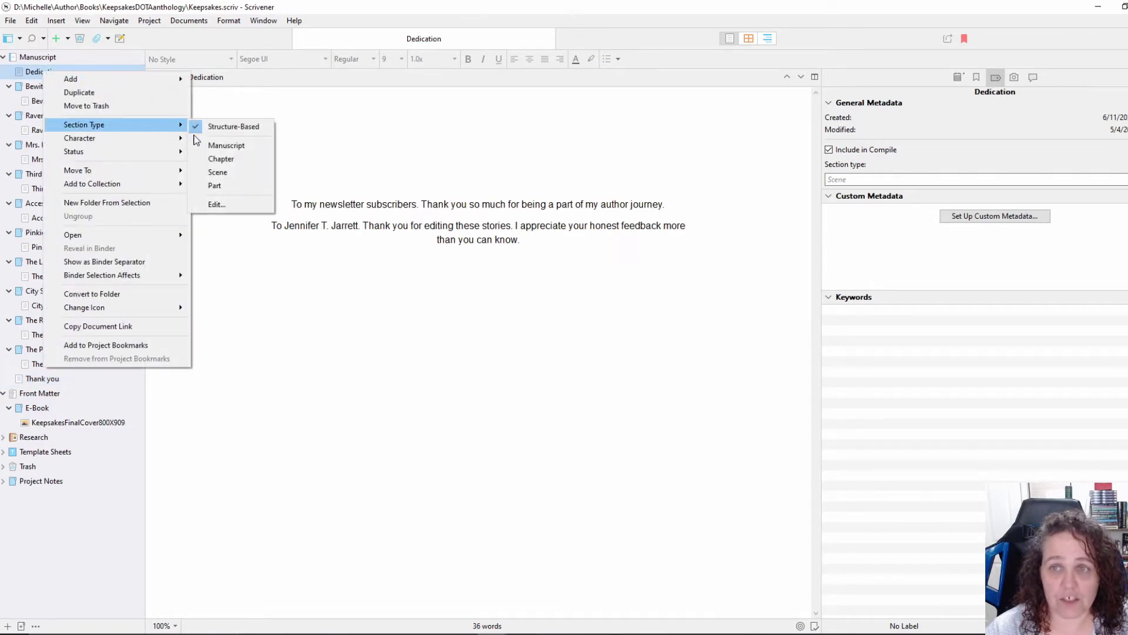
pyautogui.click(216, 187)
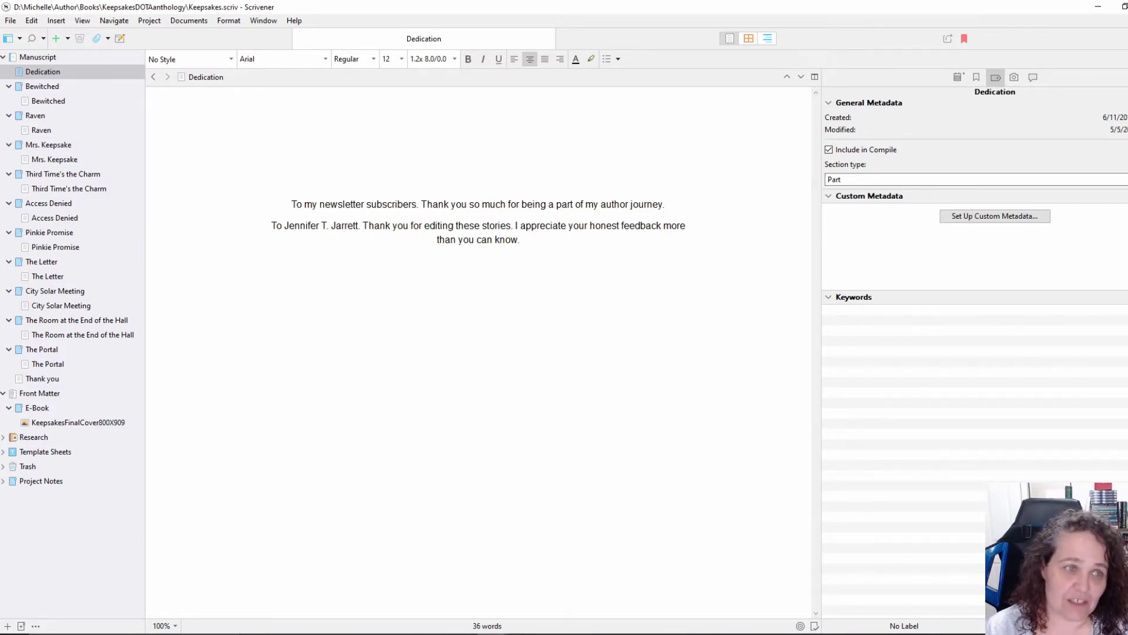
# Step: Open Compile, set output to ePub 2 Ebook (.epub), and view the Default format's section layouts
pyautogui.click(16, 22)
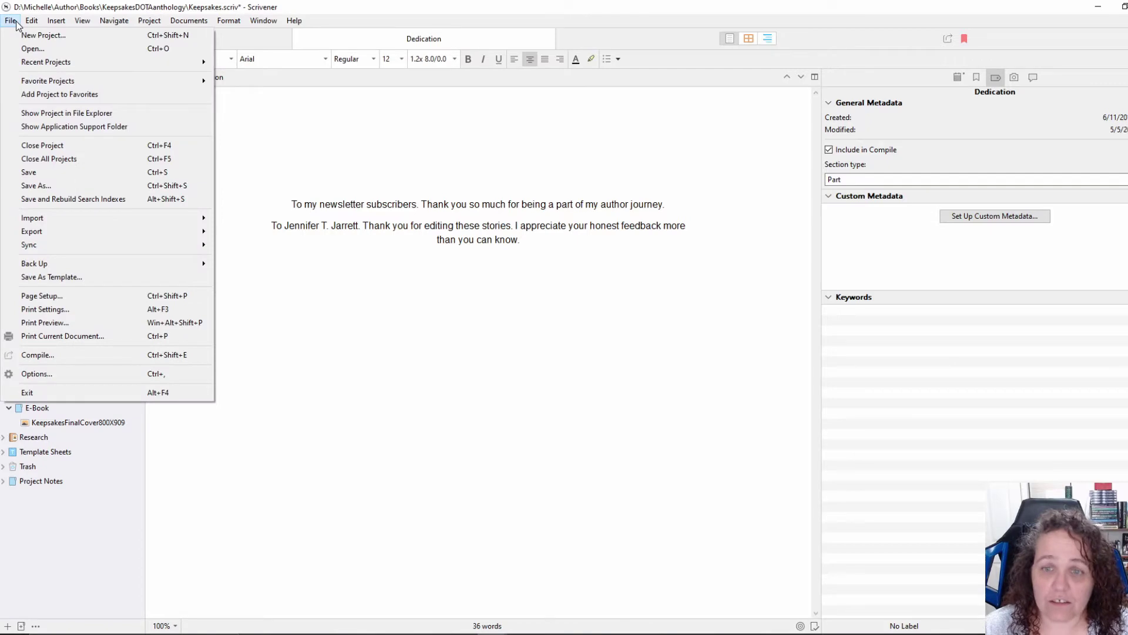
pyautogui.click(36, 356)
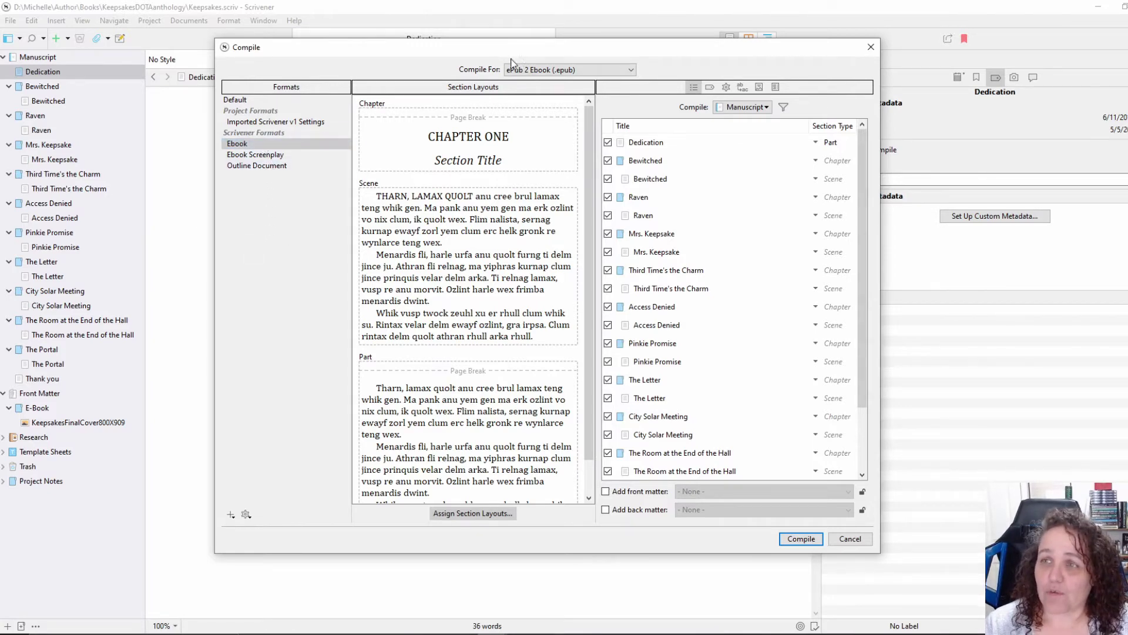
pyautogui.click(573, 70)
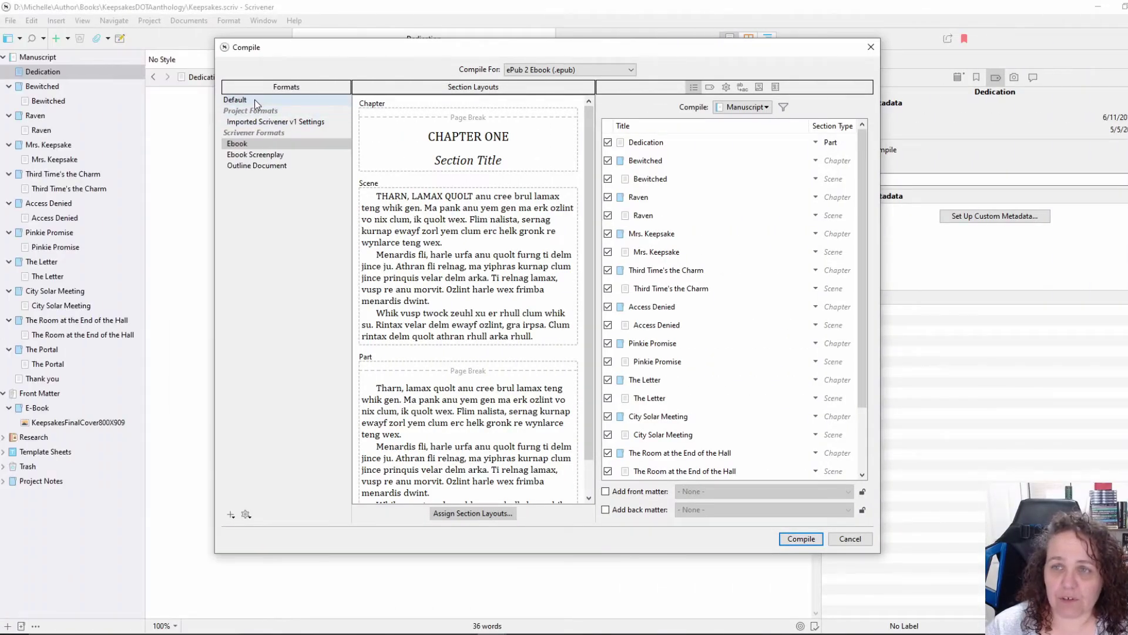
pyautogui.click(255, 100)
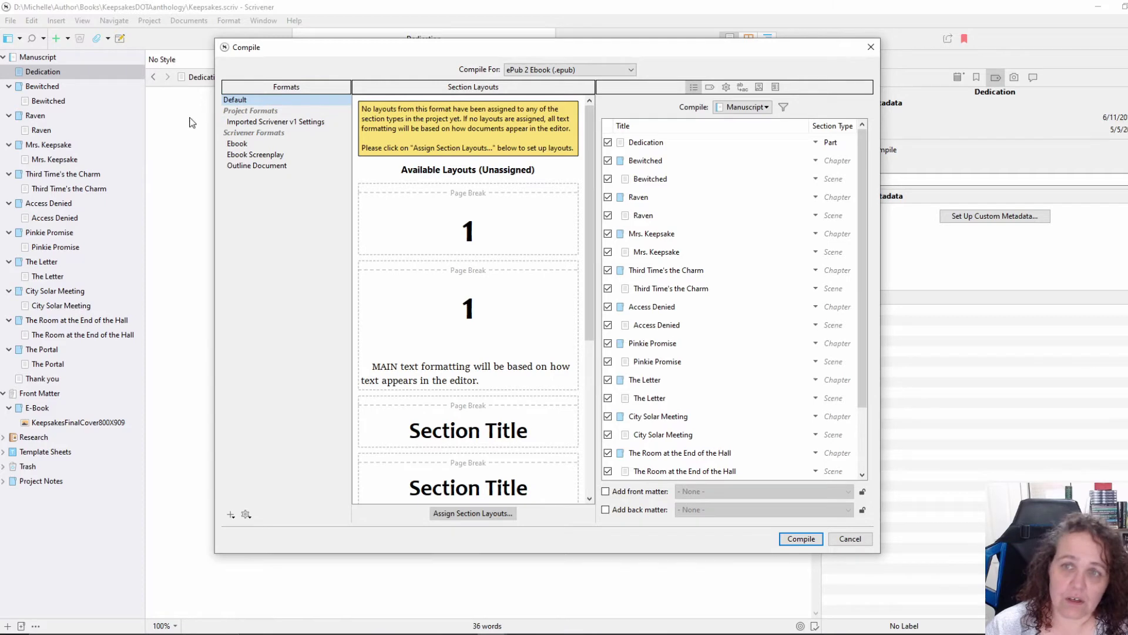
pyautogui.click(238, 144)
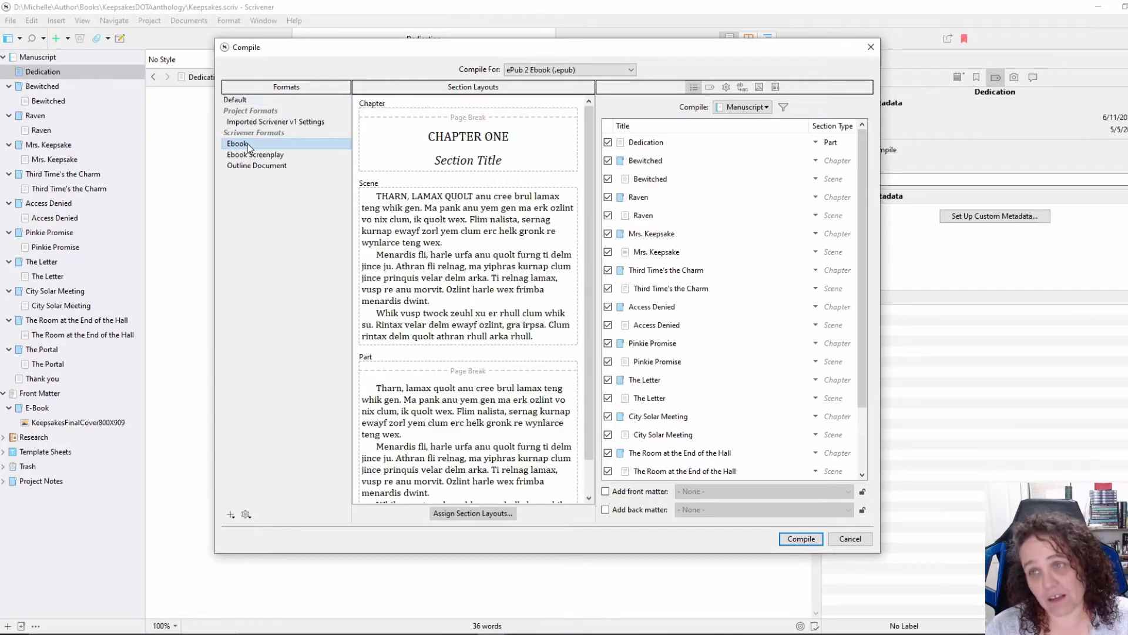
# Step: Open Assign Section Layouts and scroll the Chapter layouts to Chapter Title (Bordered)
pyautogui.click(466, 514)
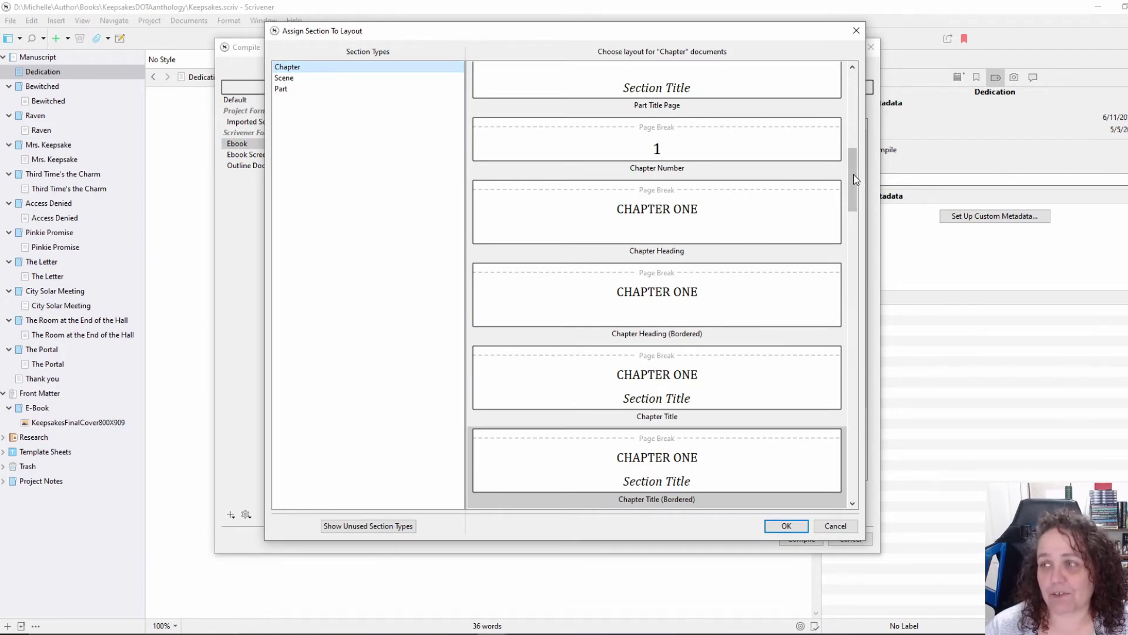
pyautogui.scroll(3, 846, 159)
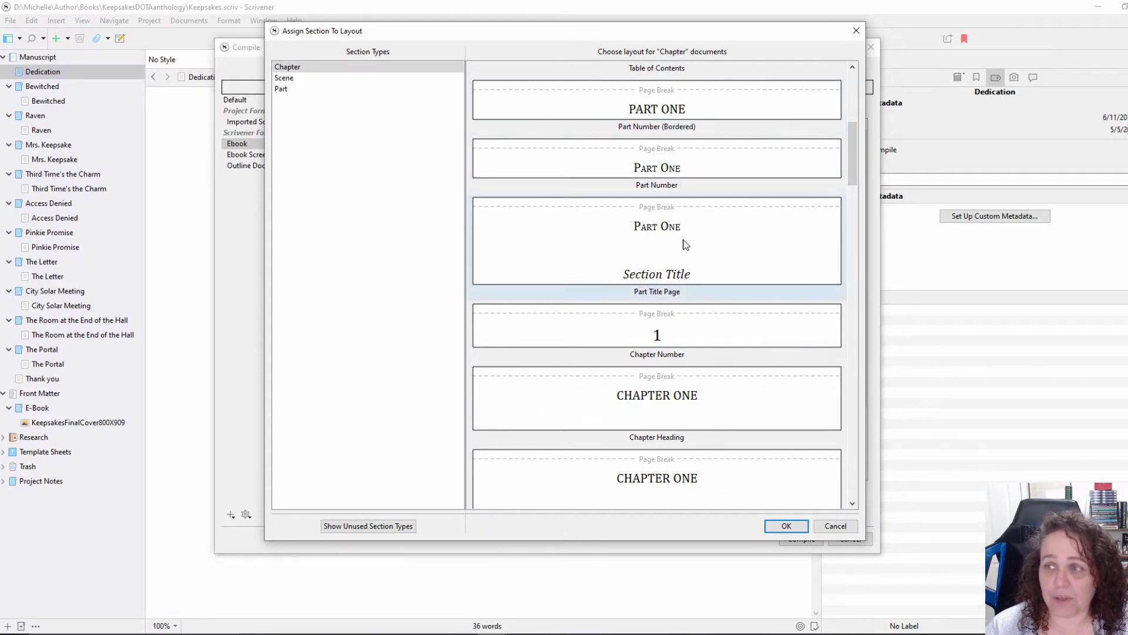
pyautogui.moveTo(852, 154); pyautogui.dragTo(855, 187)
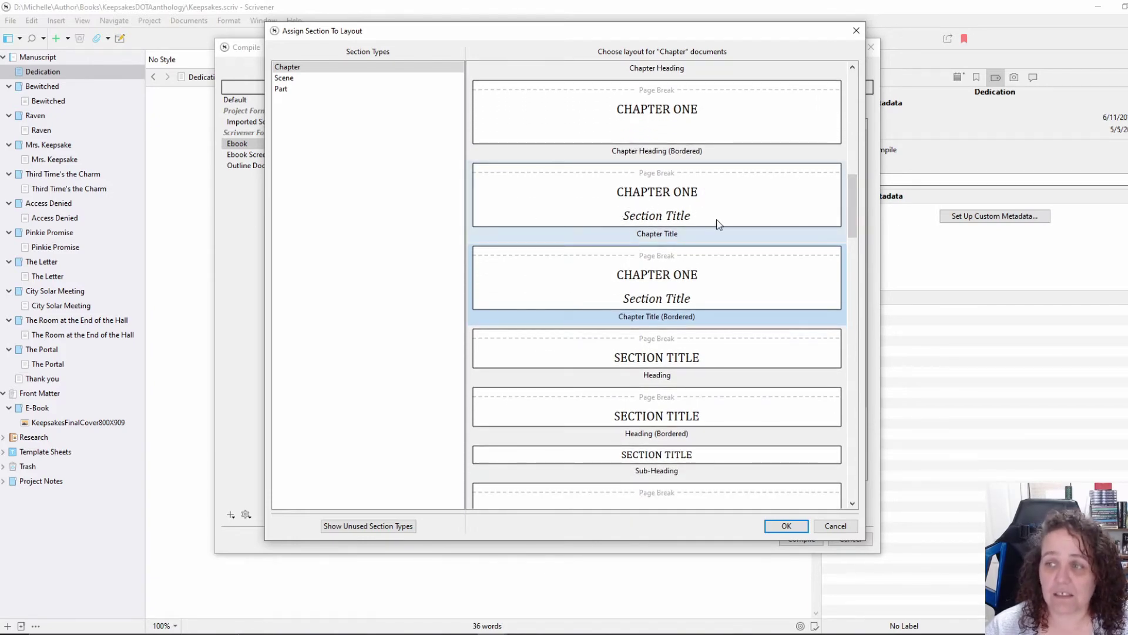
pyautogui.click(285, 79)
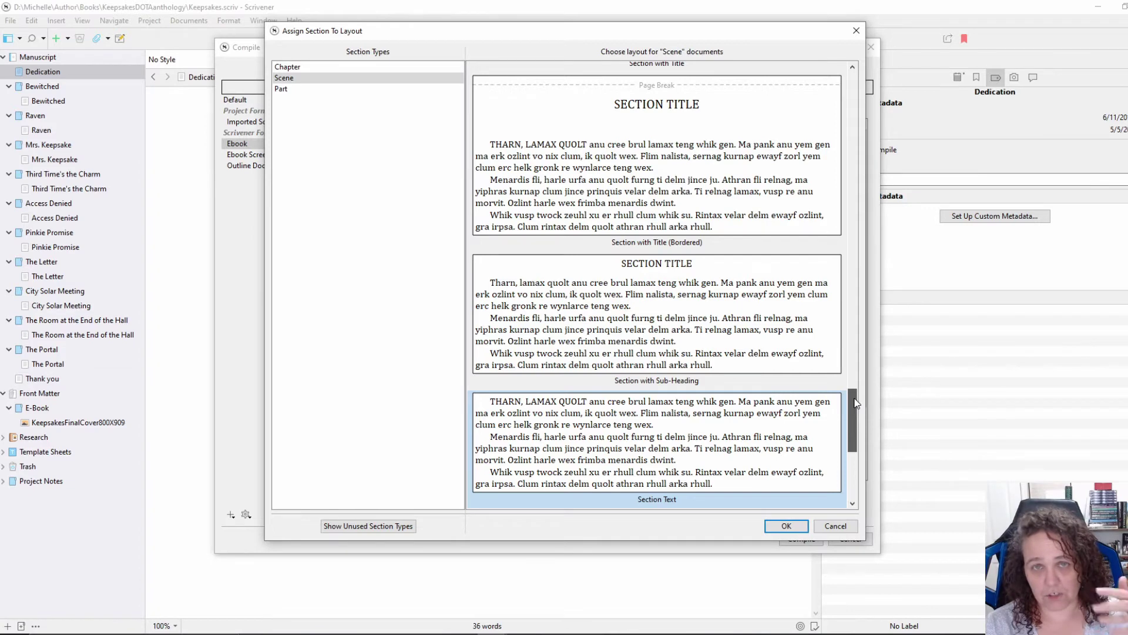
# Step: Reopen layout assignments and give Scene documents Section Text after trying Chapter with Title (Bordered)
pyautogui.moveTo(857, 403); pyautogui.dragTo(862, 424)
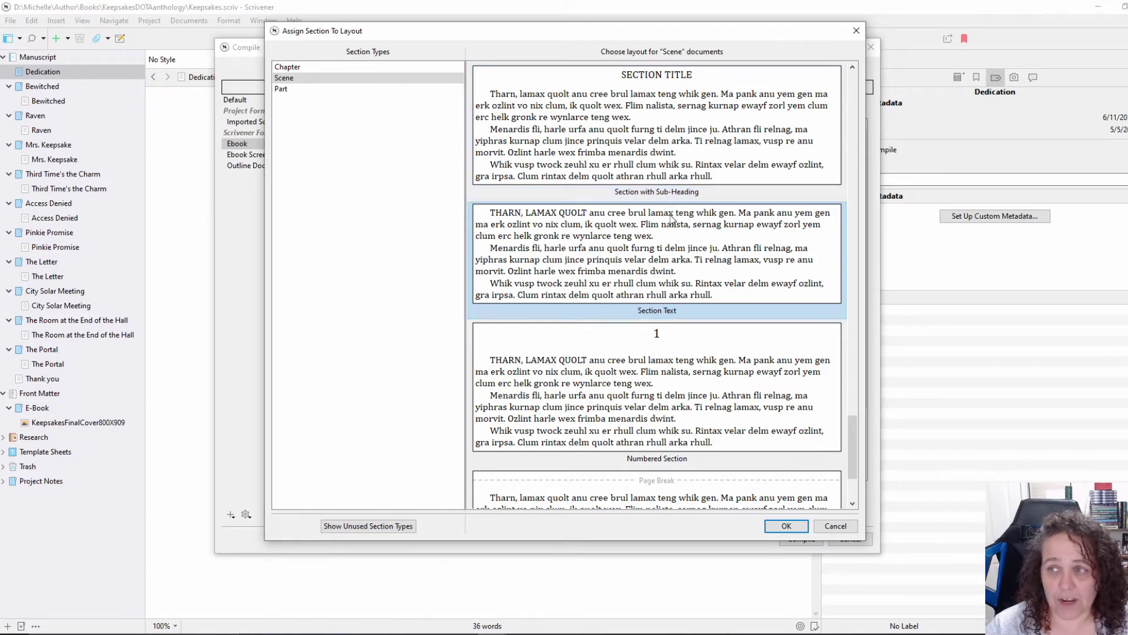
pyautogui.click(787, 526)
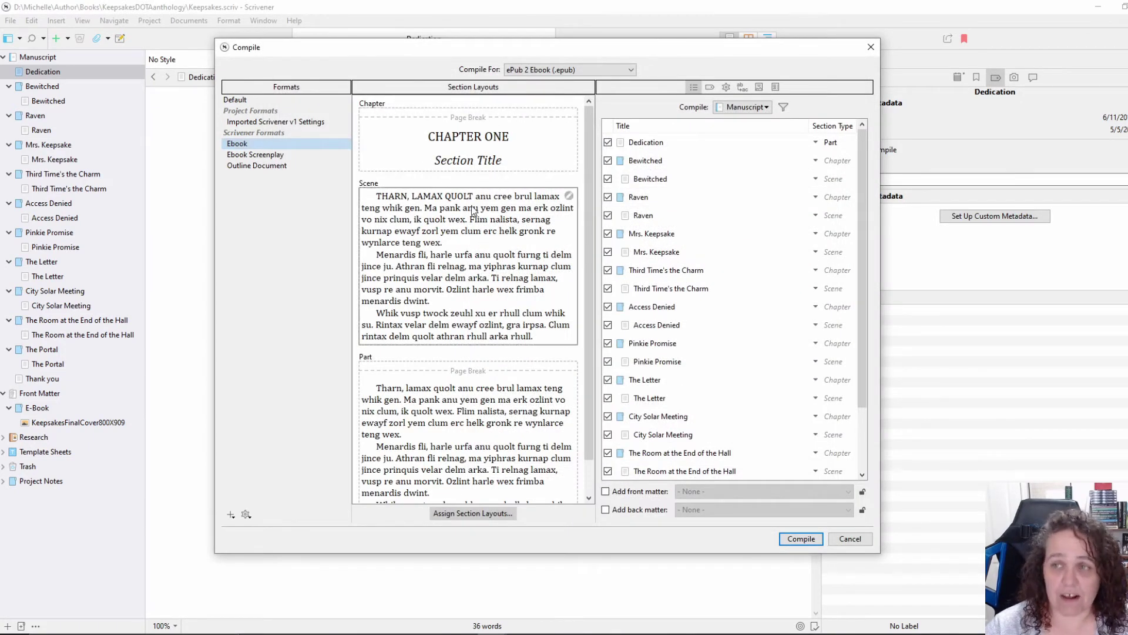
pyautogui.click(481, 518)
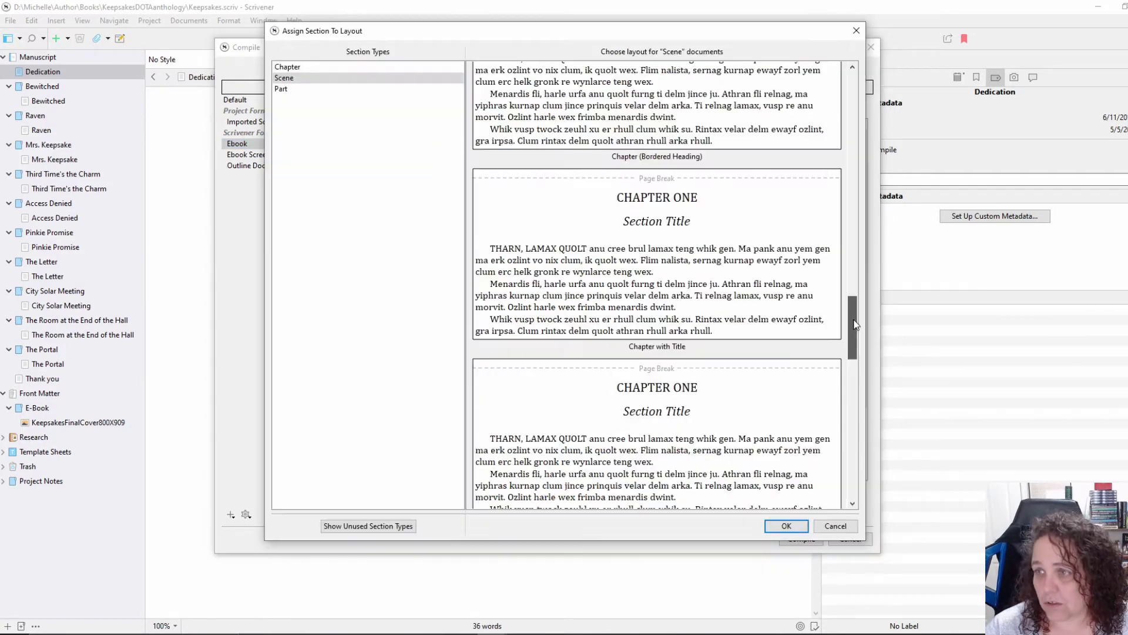
pyautogui.scroll(-2, 858, 325)
pyautogui.click(658, 376)
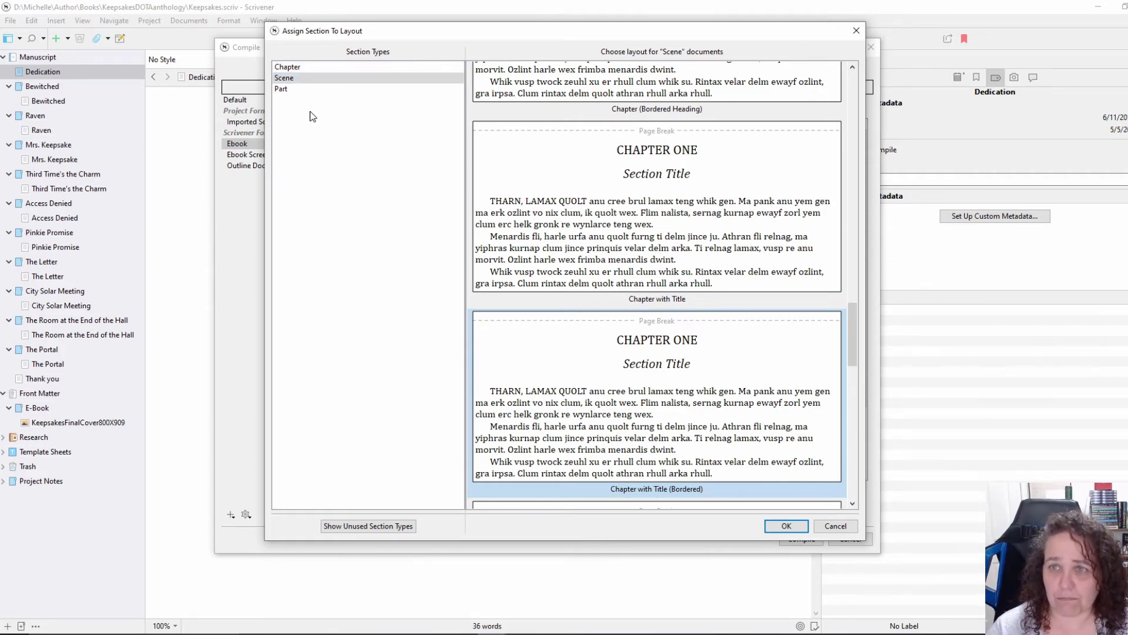
pyautogui.click(284, 77)
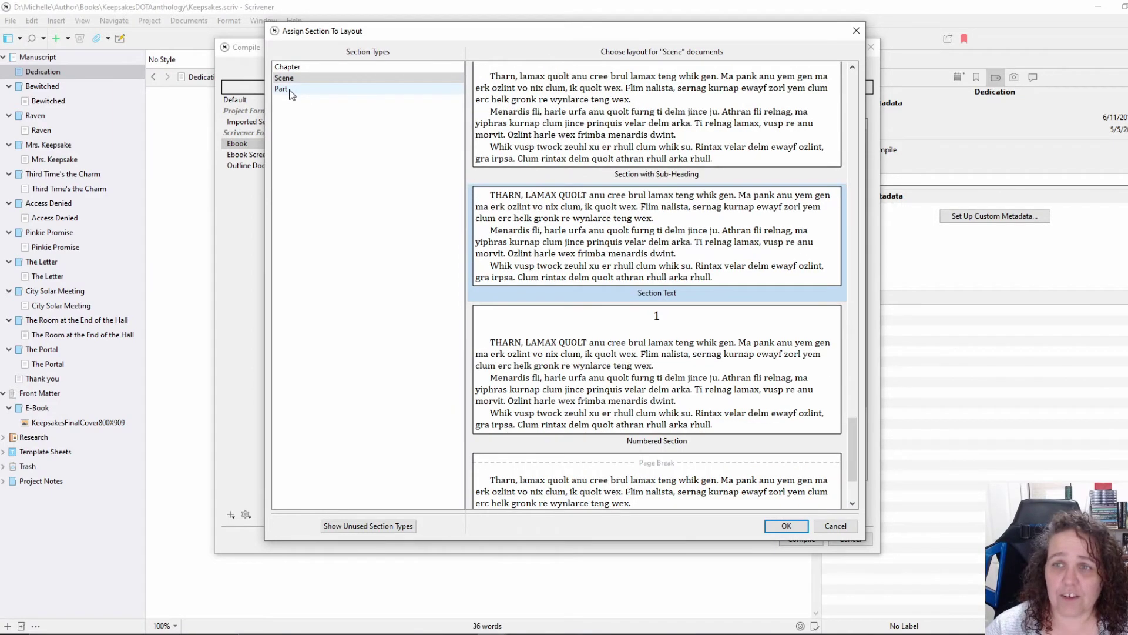
# Step: Assign the New Section layout to Part documents and confirm the assignments
pyautogui.click(282, 89)
pyautogui.scroll(-1, 607, 383)
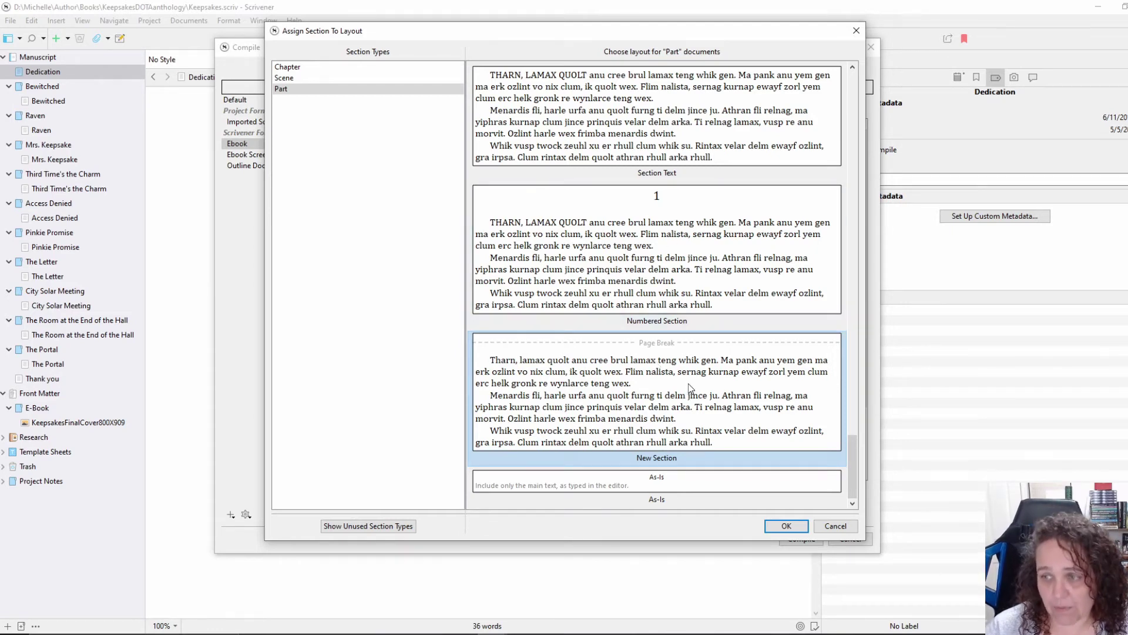
pyautogui.click(787, 526)
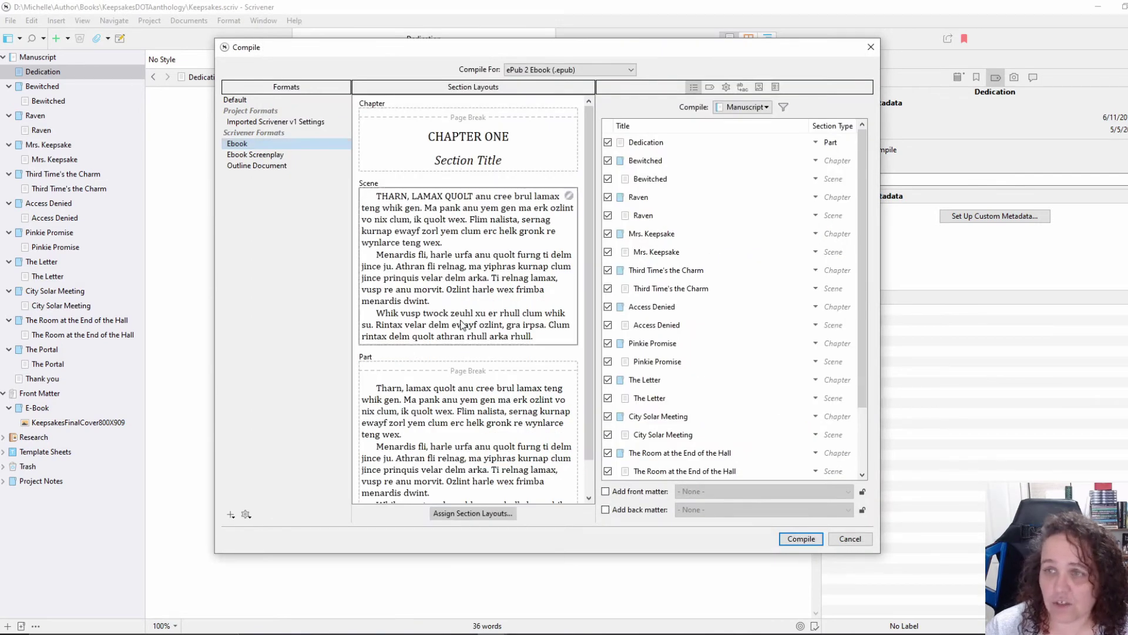
# Step: Compile the manuscript to ePub, saving the book as 'teting'
pyautogui.click(774, 343)
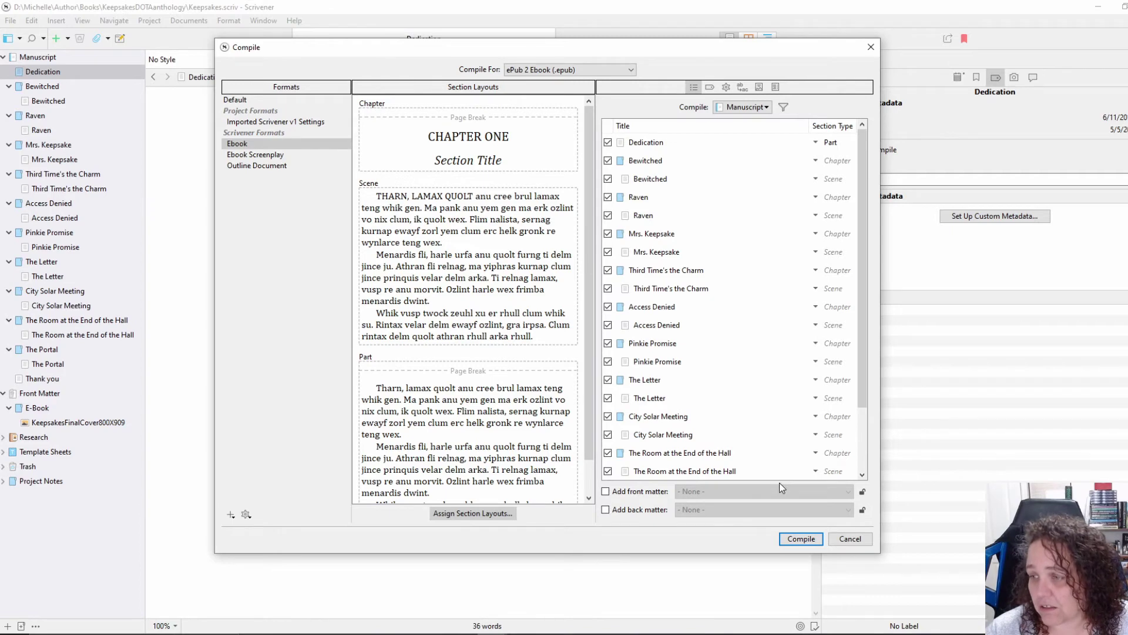
pyautogui.click(796, 540)
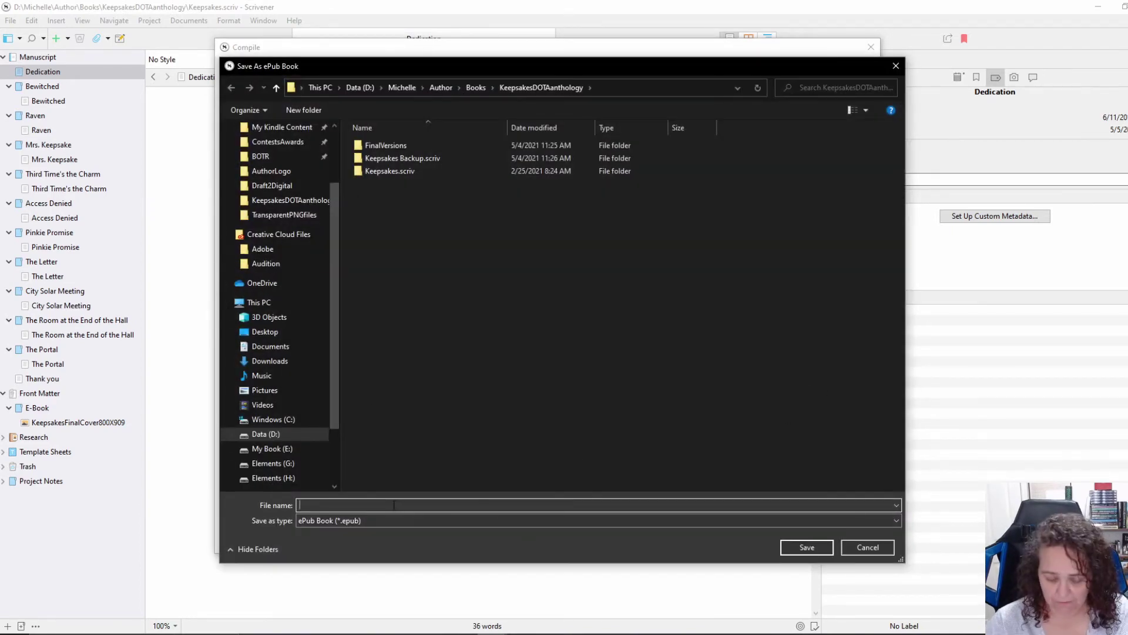
pyautogui.write('te')
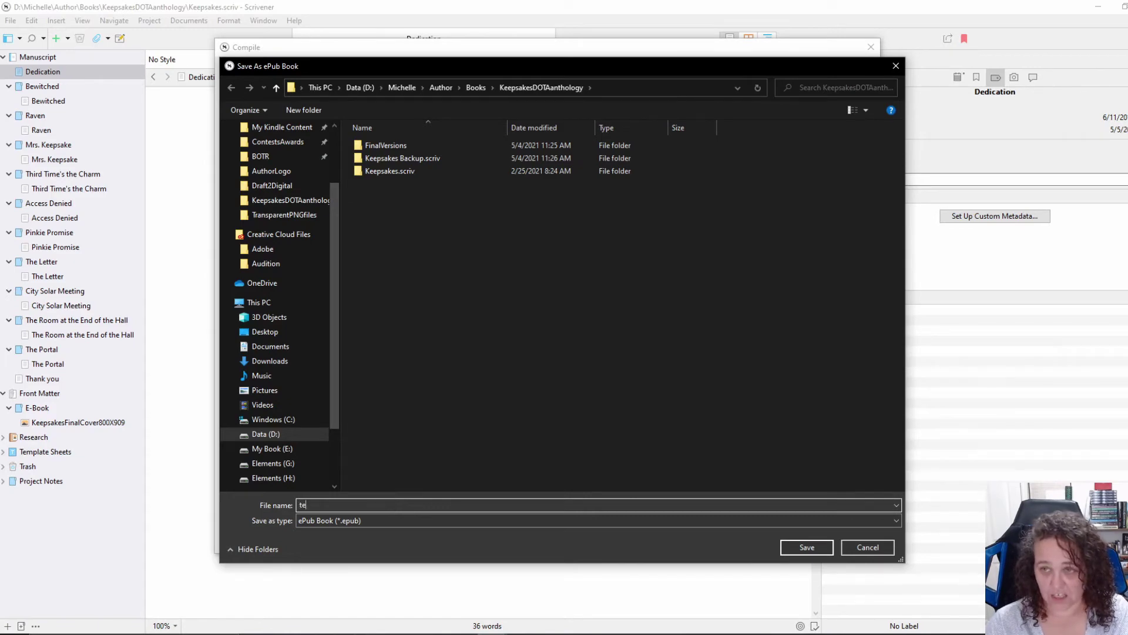
pyautogui.write('stin')
pyautogui.press('BackSpace')
pyautogui.press('BackSpace')
pyautogui.press('BackSpace')
pyautogui.press('BackSpace')
pyautogui.press('BackSpace')
pyautogui.write('eting')
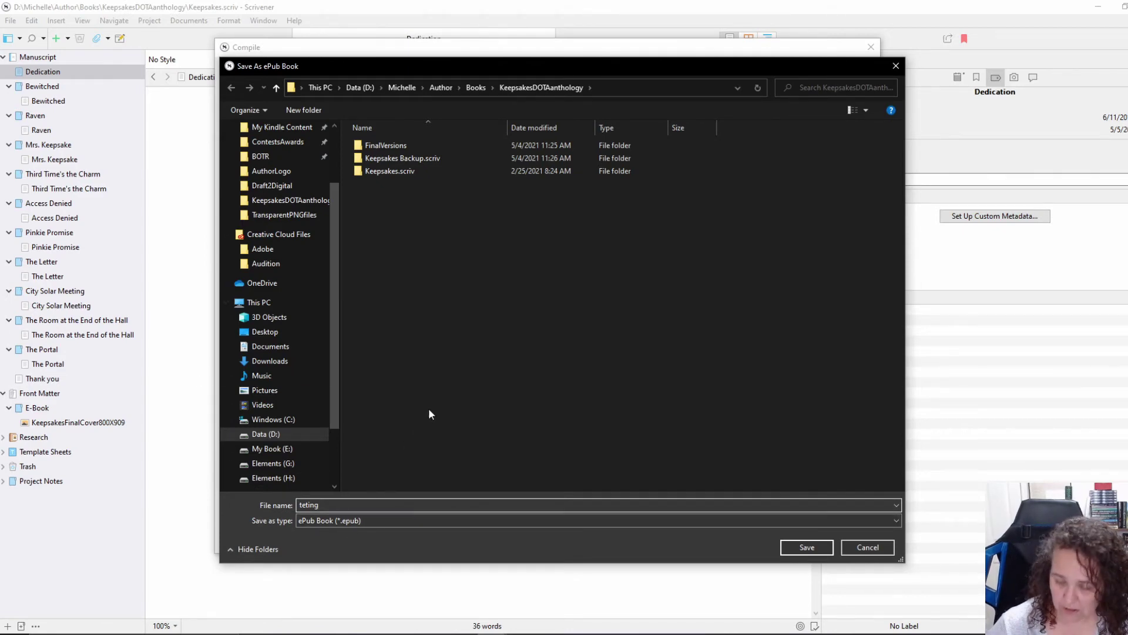
pyautogui.press('Return')
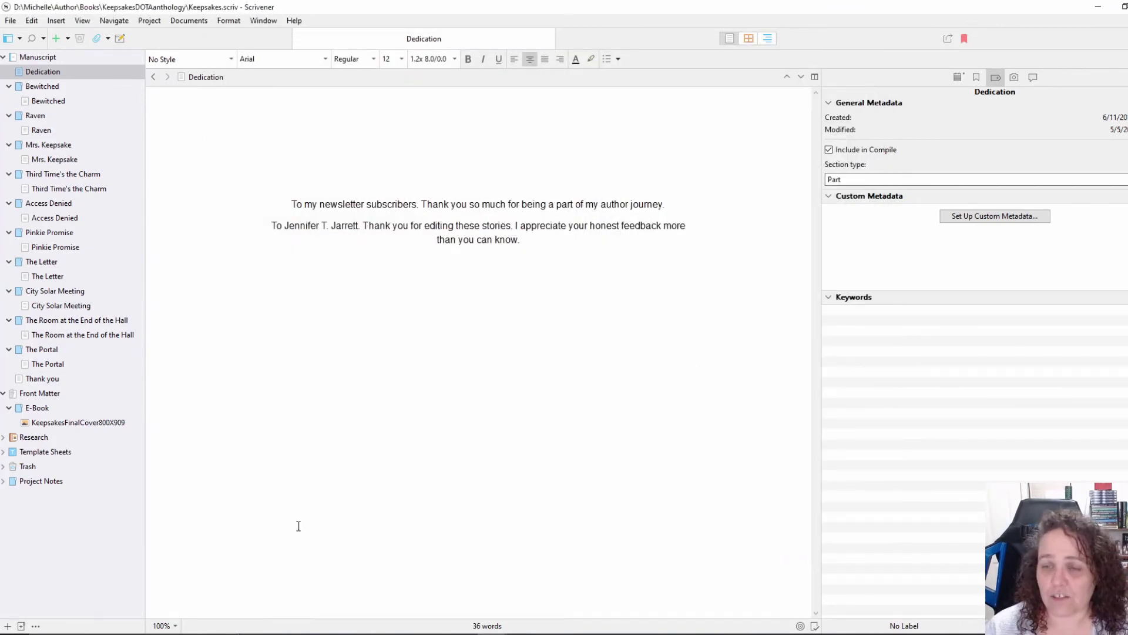
# Step: Once compiling finishes, bring up Kindle Previewer and drop the compiled Keepsakes ePub into it
pyautogui.moveTo(882, 633)
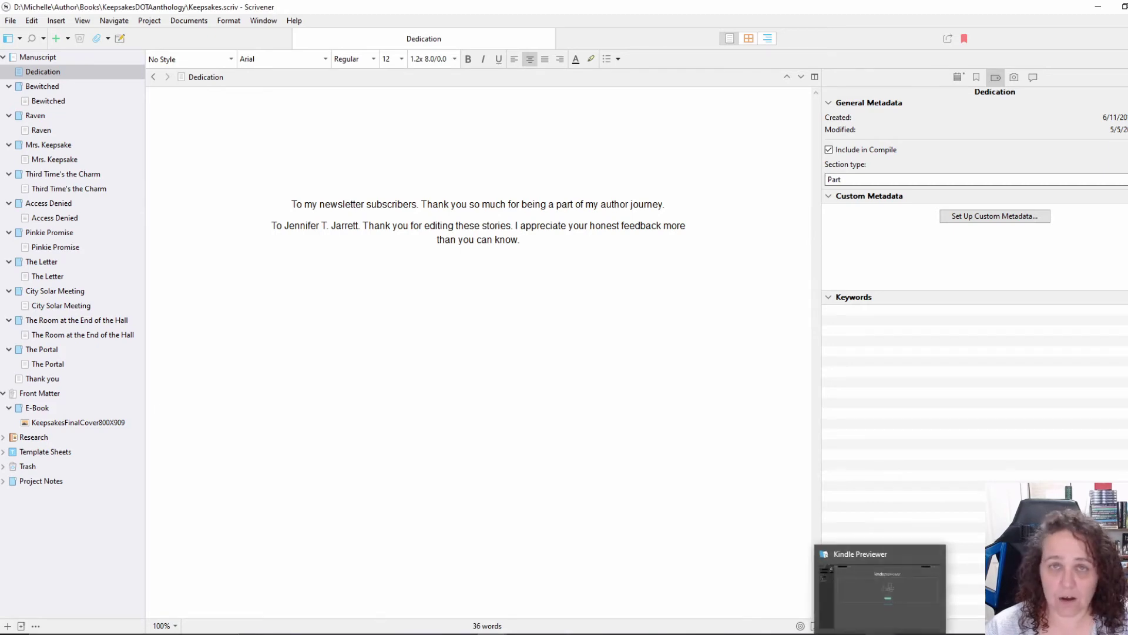
pyautogui.click(879, 588)
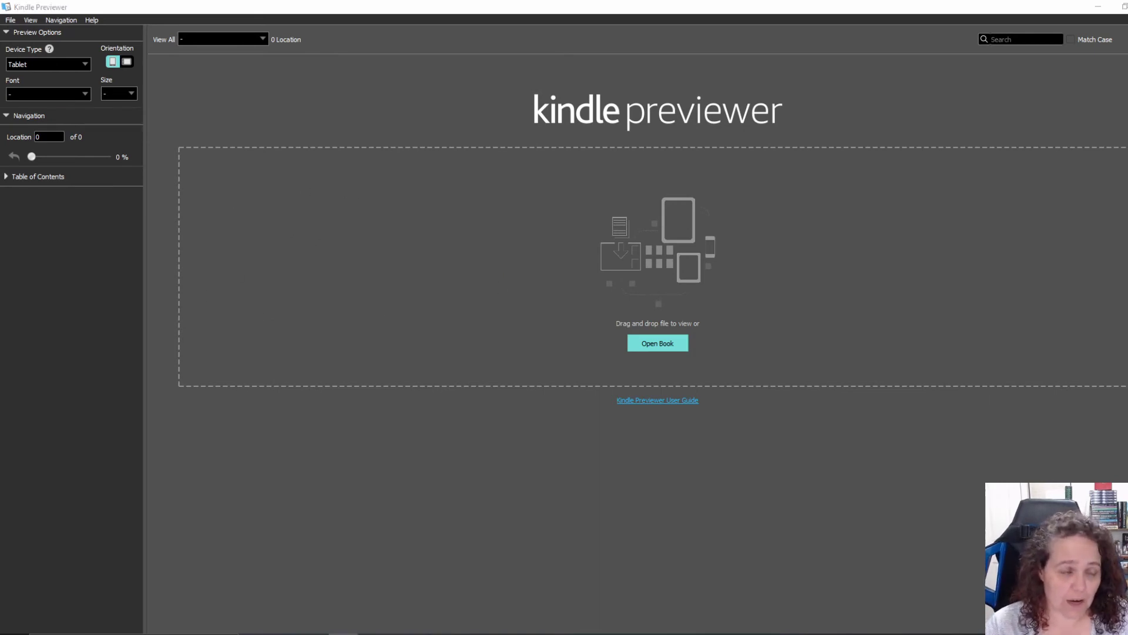
pyautogui.moveTo(170, 447); pyautogui.dragTo(658, 332)
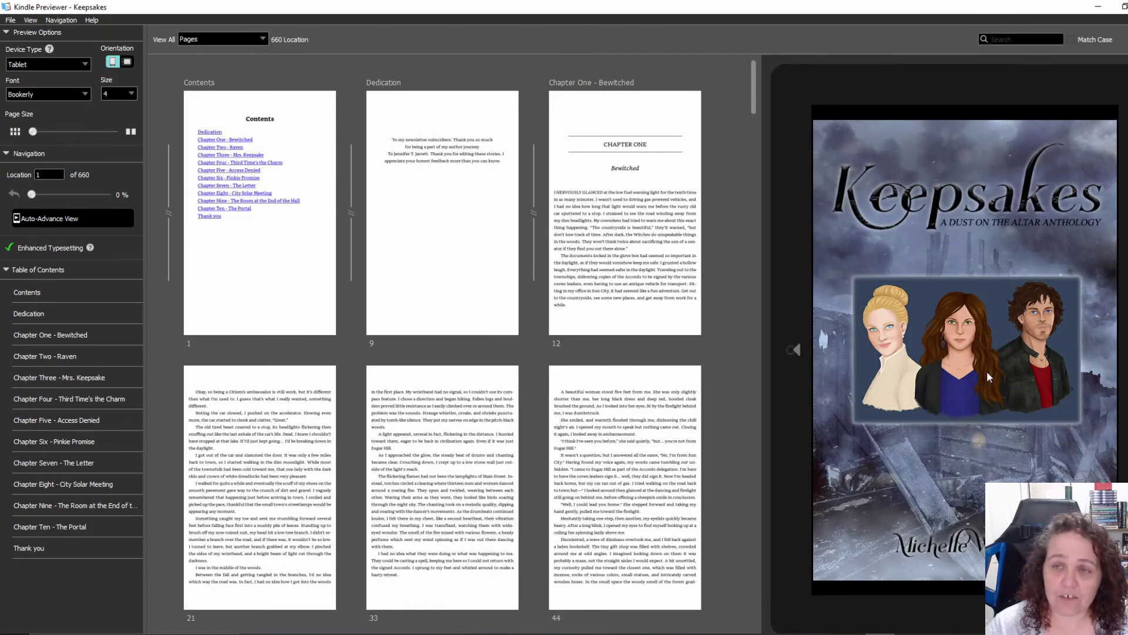
# Step: Preview the Chapter One opening page and the pages at locations 21 and 33, then return to Chapter One
pyautogui.scroll(-5, 494, 213)
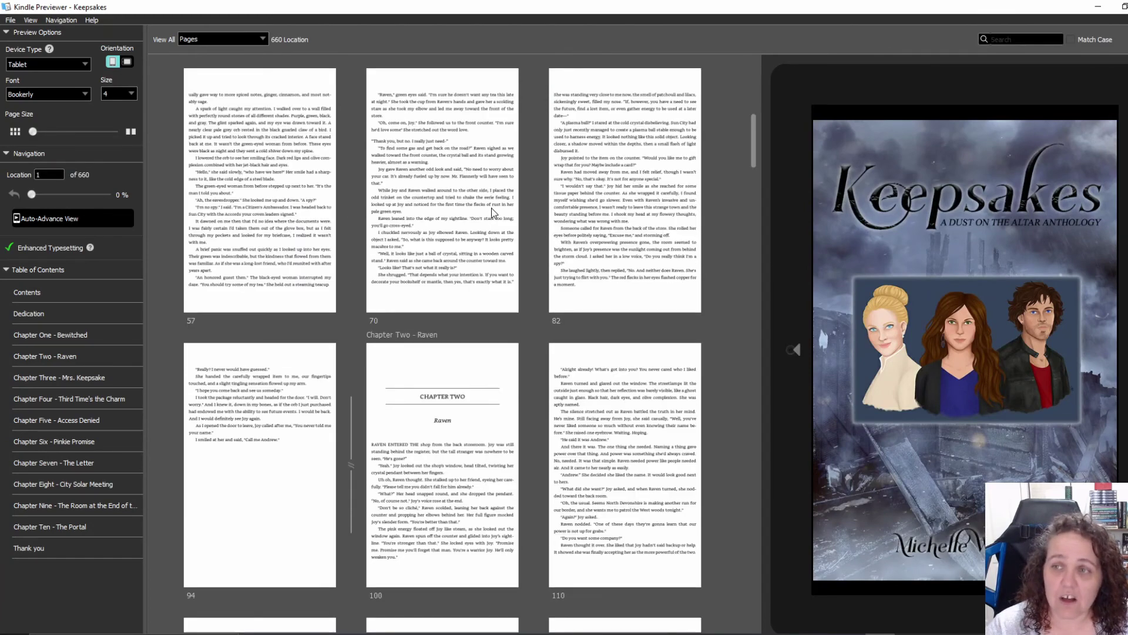
pyautogui.scroll(5, 493, 213)
pyautogui.click(590, 191)
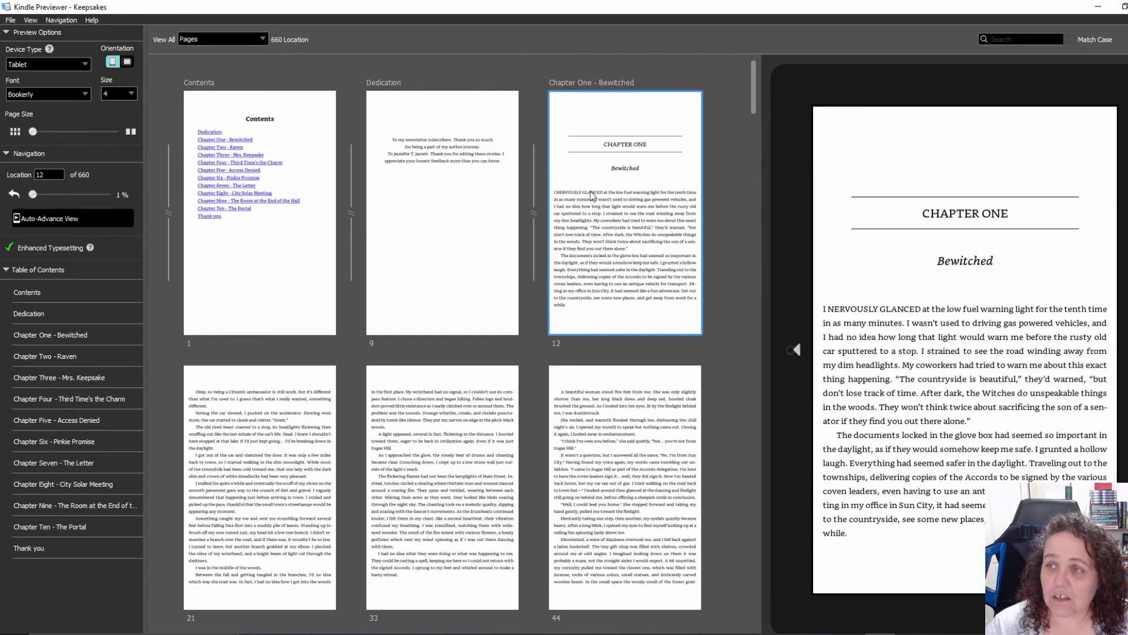
pyautogui.click(985, 350)
pyautogui.press('Left')
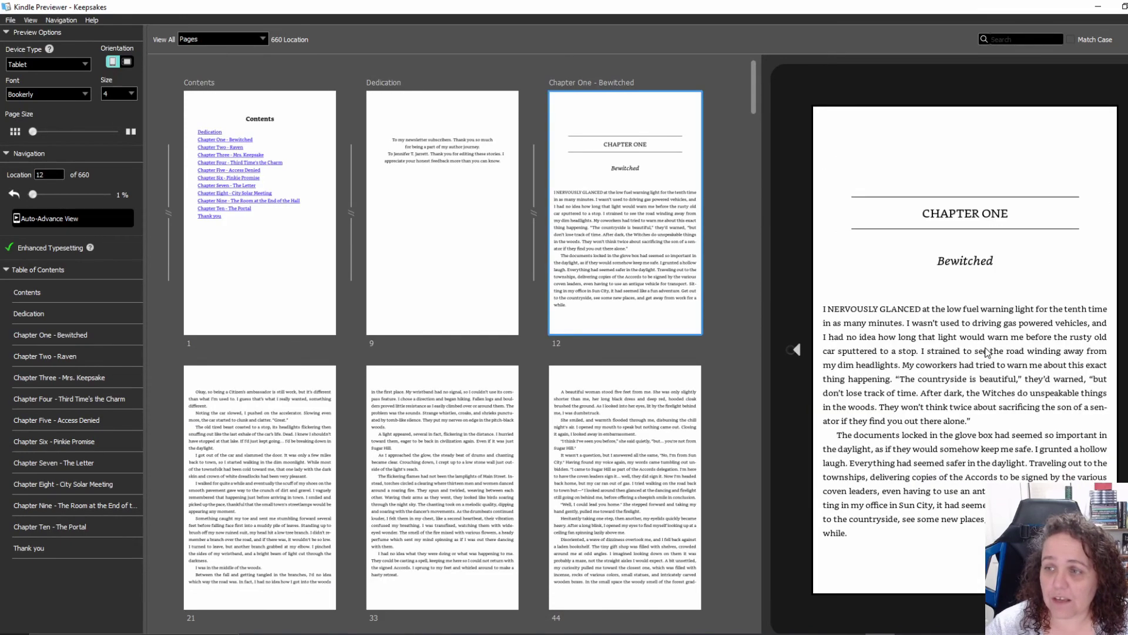
pyautogui.click(319, 491)
pyautogui.click(413, 486)
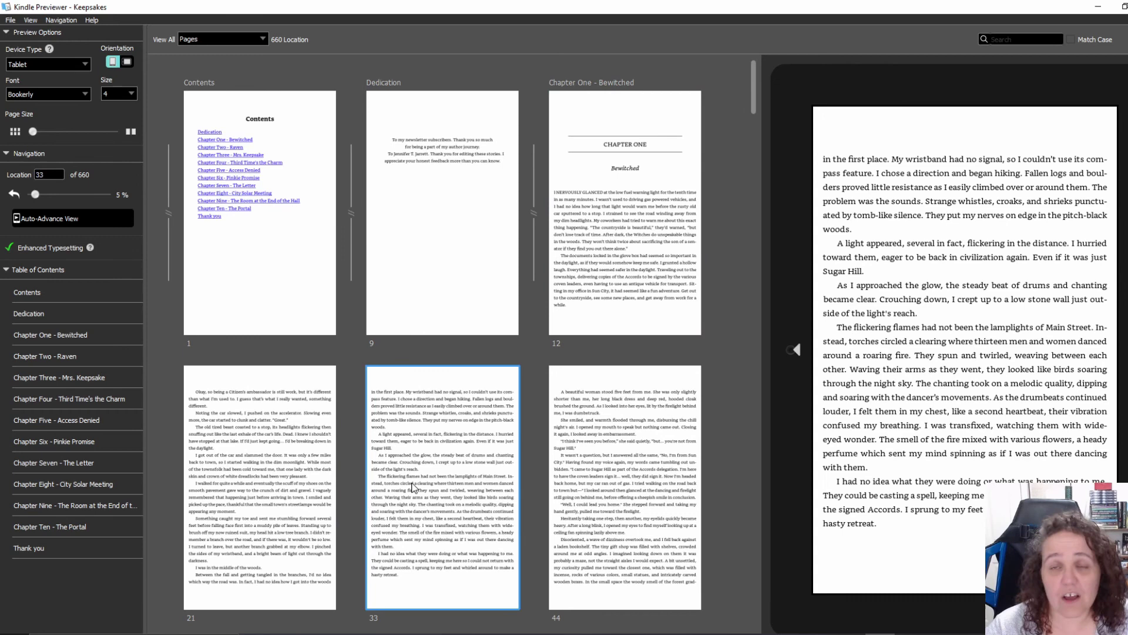
pyautogui.click(625, 311)
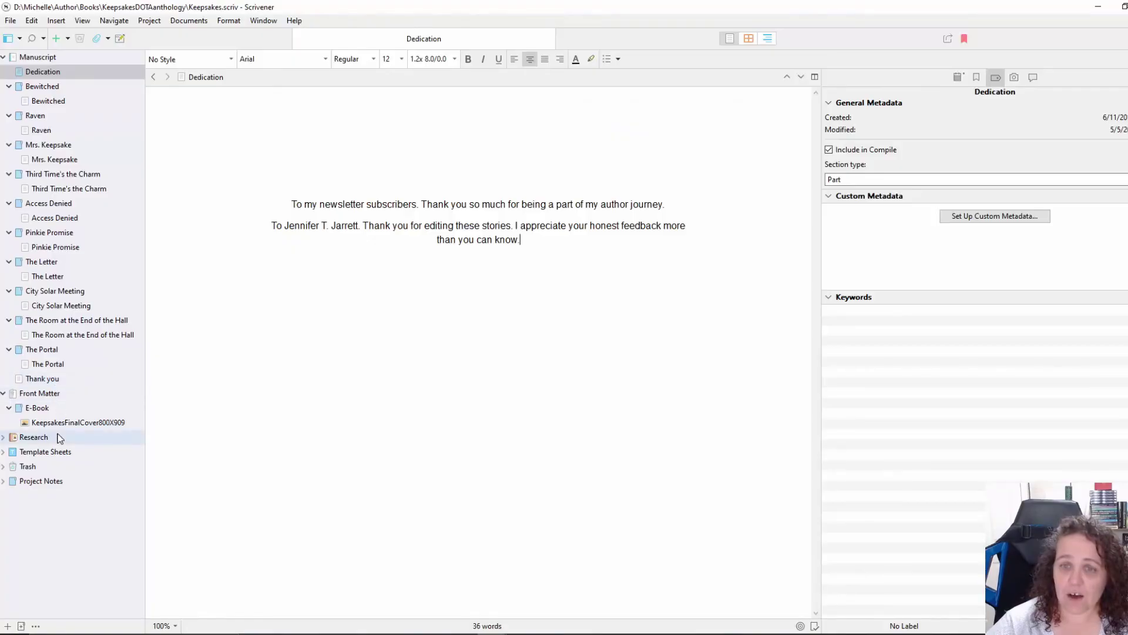
# Step: View the KeepsakesFinalCover800X909 image, then reopen the ePub 2 Ebook compile settings
pyautogui.click(58, 423)
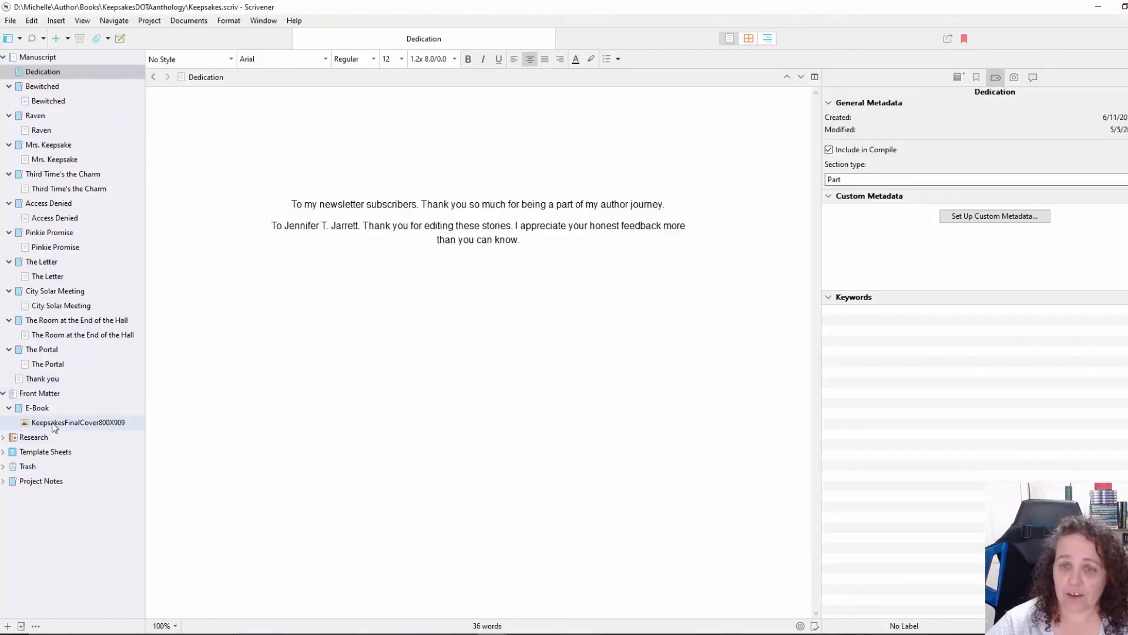
pyautogui.click(10, 20)
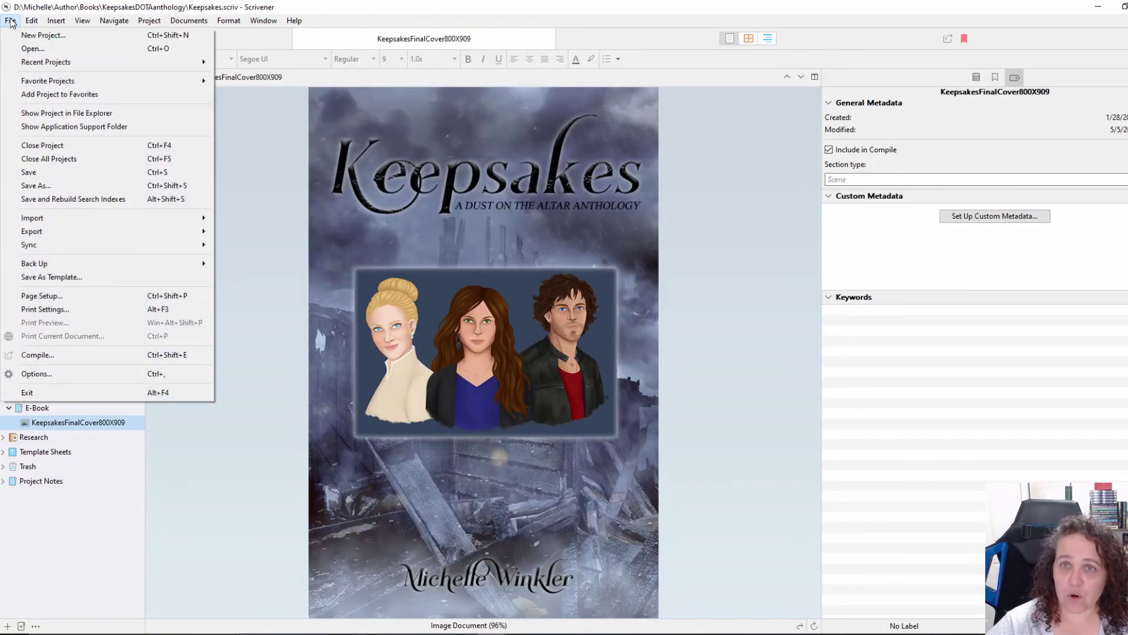
pyautogui.click(52, 352)
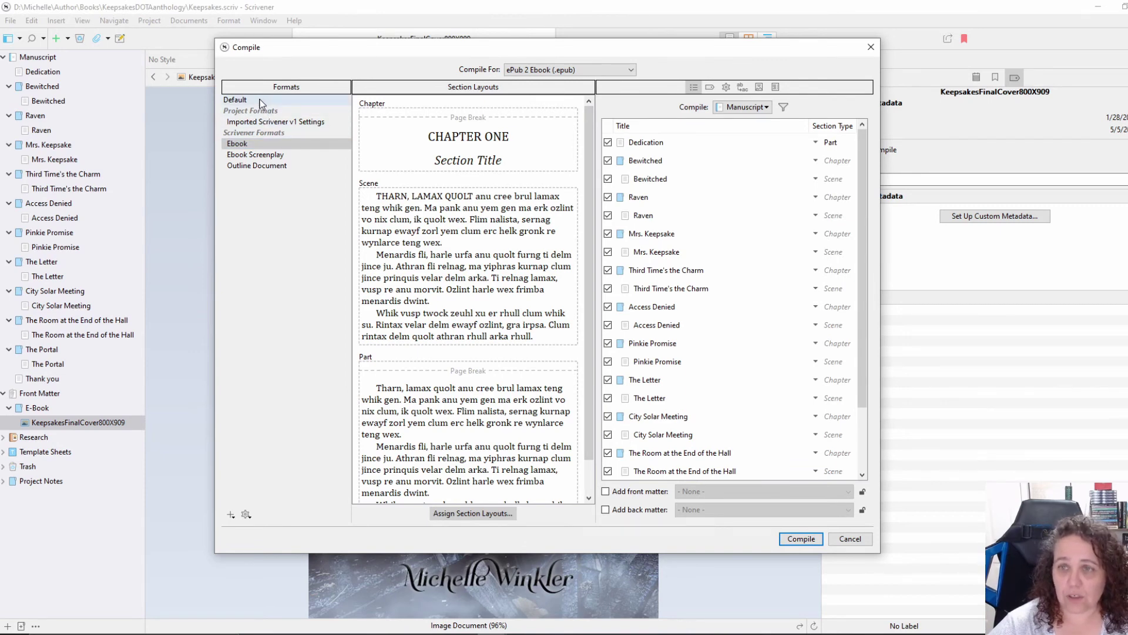
pyautogui.click(231, 515)
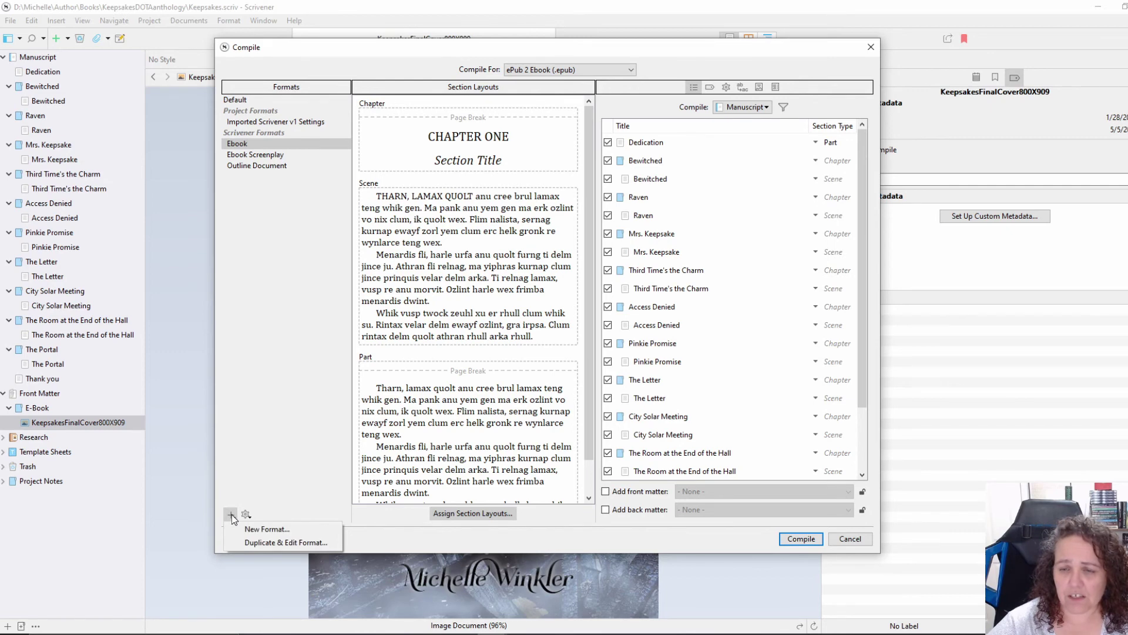
# Step: Create a new compile format from scratch, then discard it without saving
pyautogui.click(262, 529)
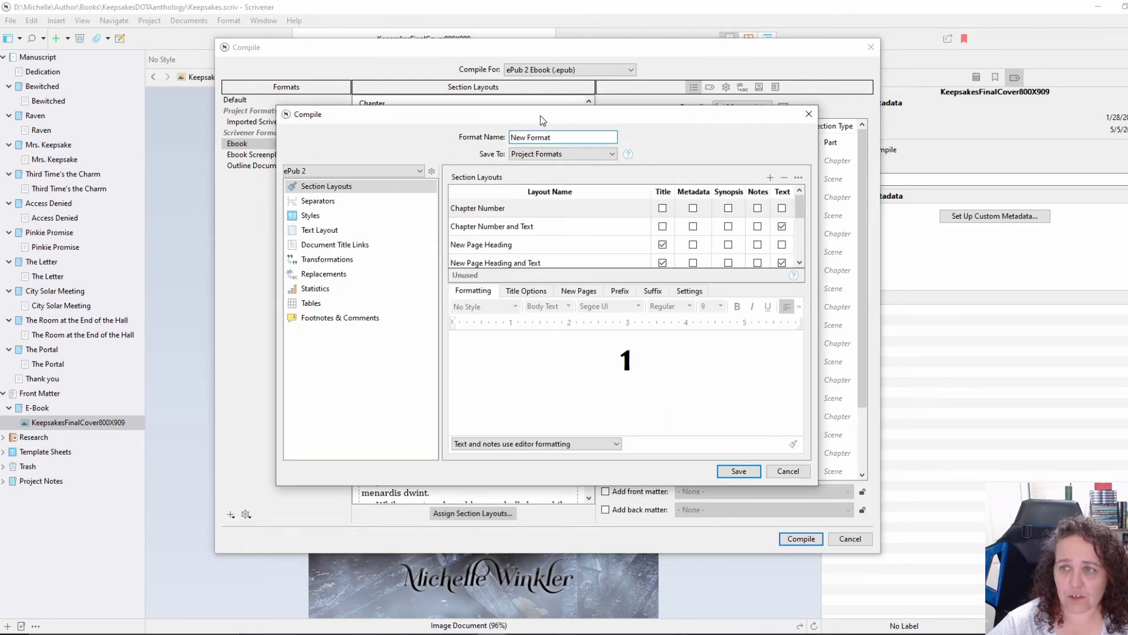
pyautogui.click(557, 137)
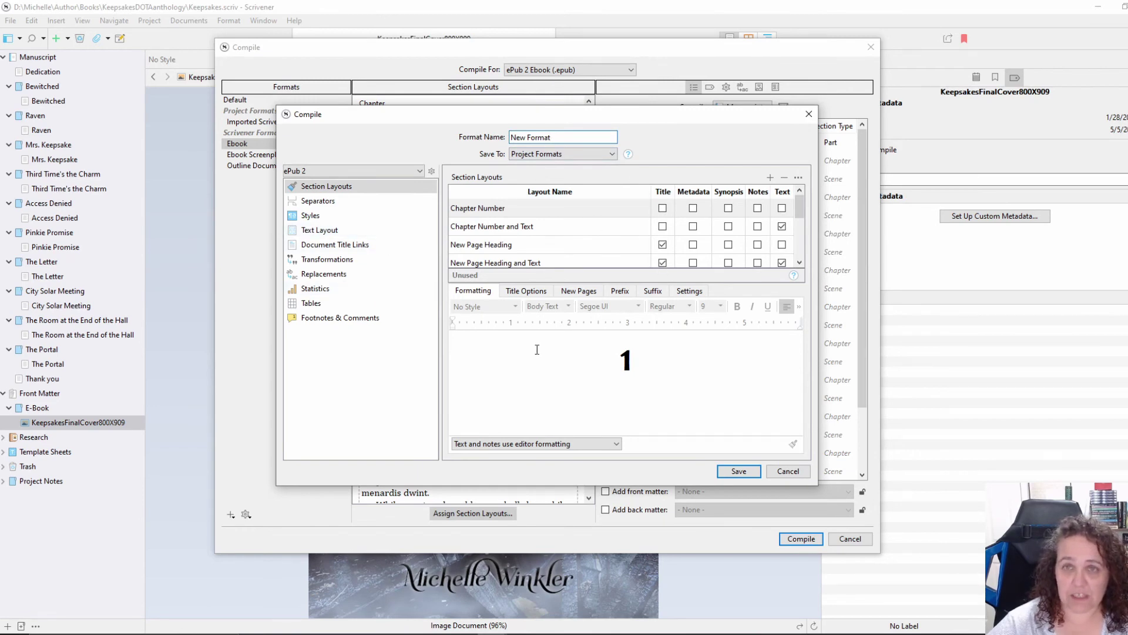
pyautogui.click(788, 471)
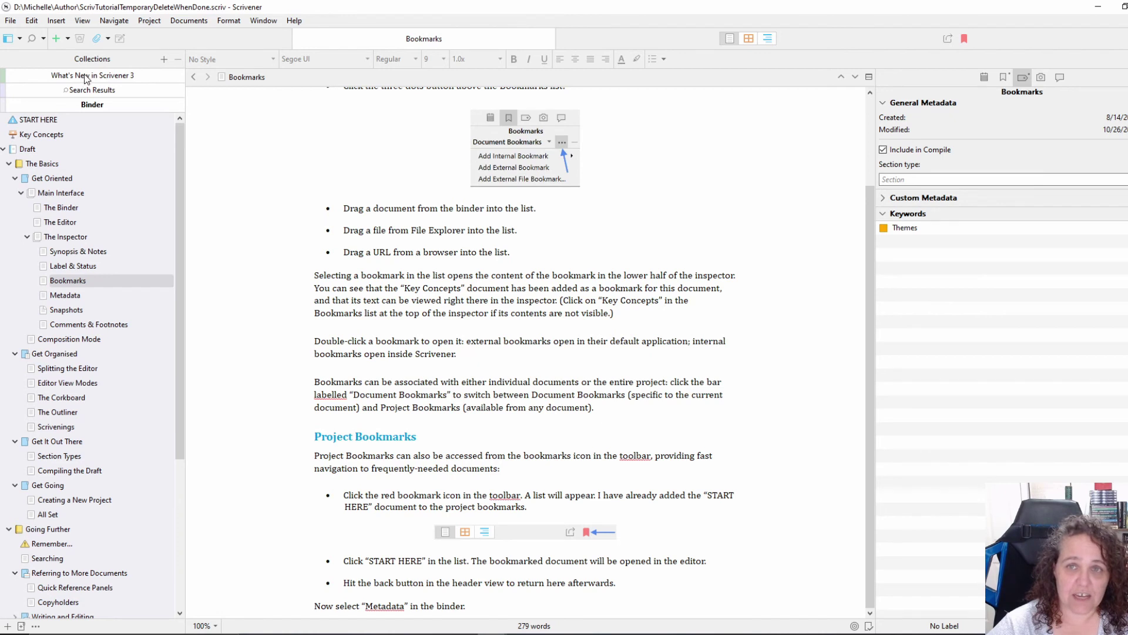
# Step: Show the What's New in Scrivener 3 documents, from Searching to Saving UI Settings with Layouts, instead of the binder
pyautogui.click(87, 77)
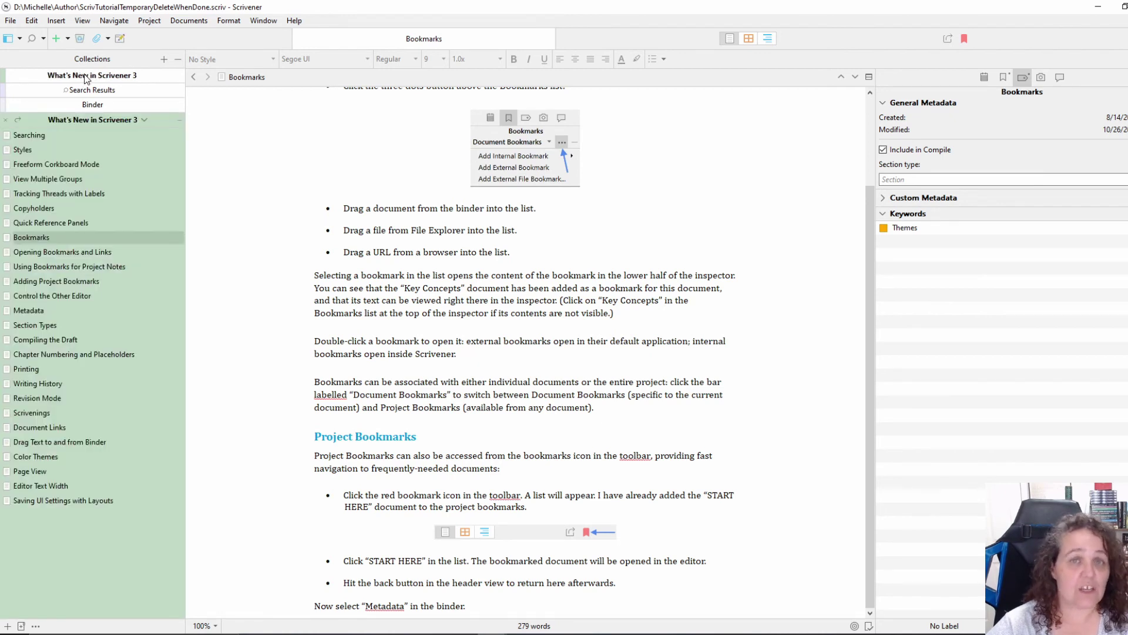